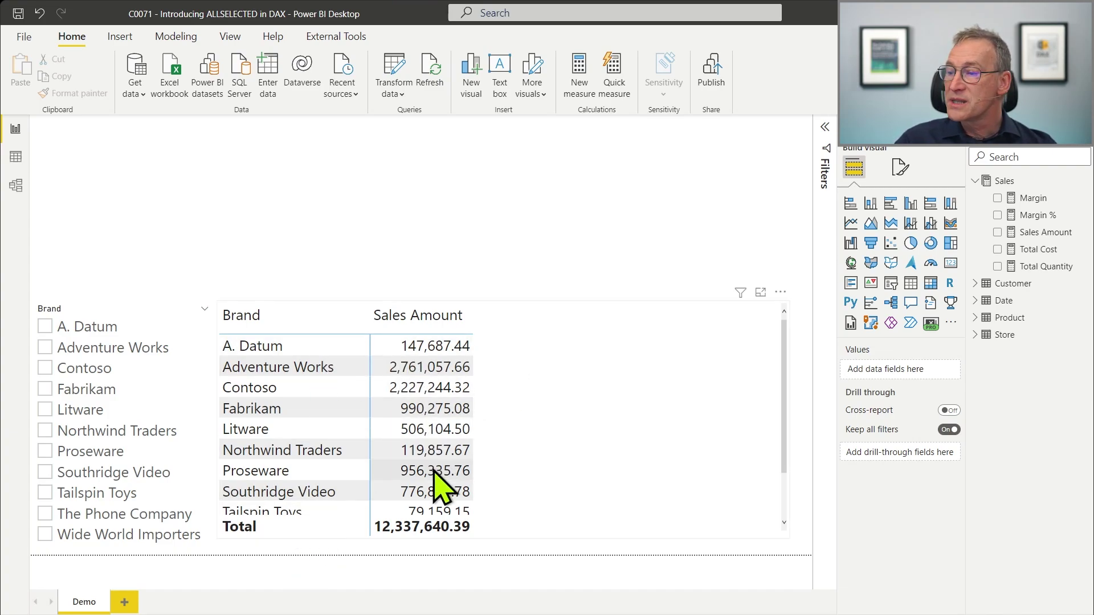
# Create a new Sales % measure in the Sales table, starting DIVIDE with [Sales Amount] as numerator
pyautogui.click(568, 459)
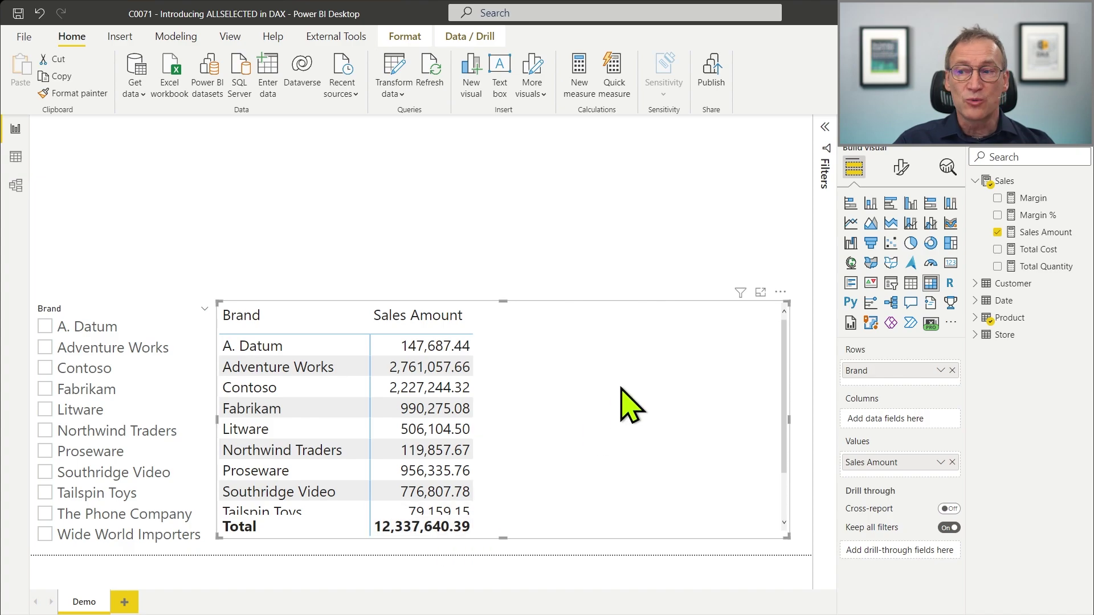
pyautogui.rightClick(1027, 182)
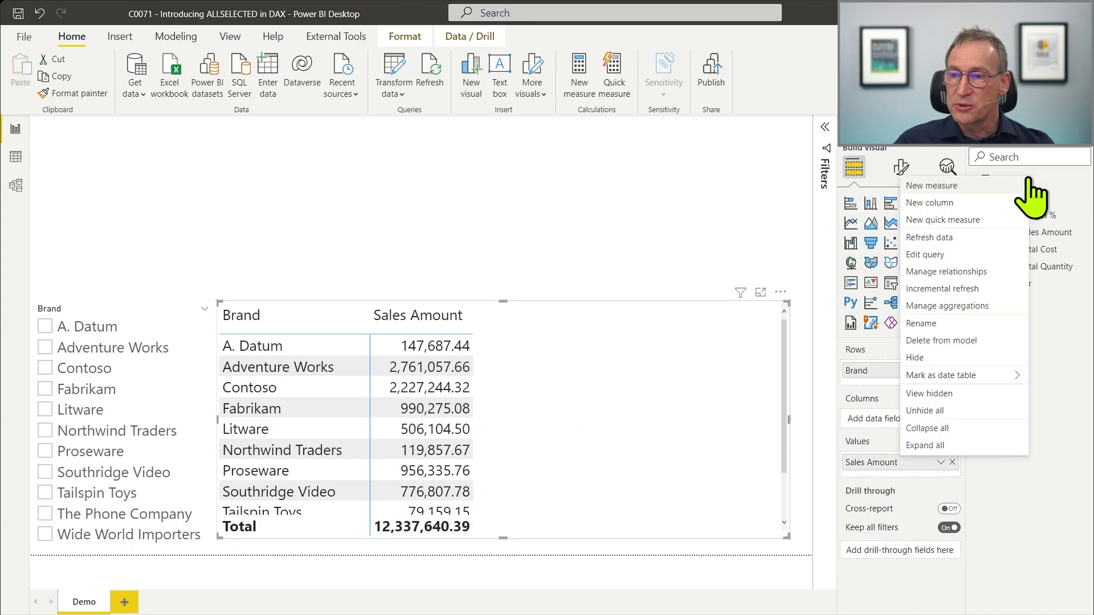
pyautogui.click(979, 191)
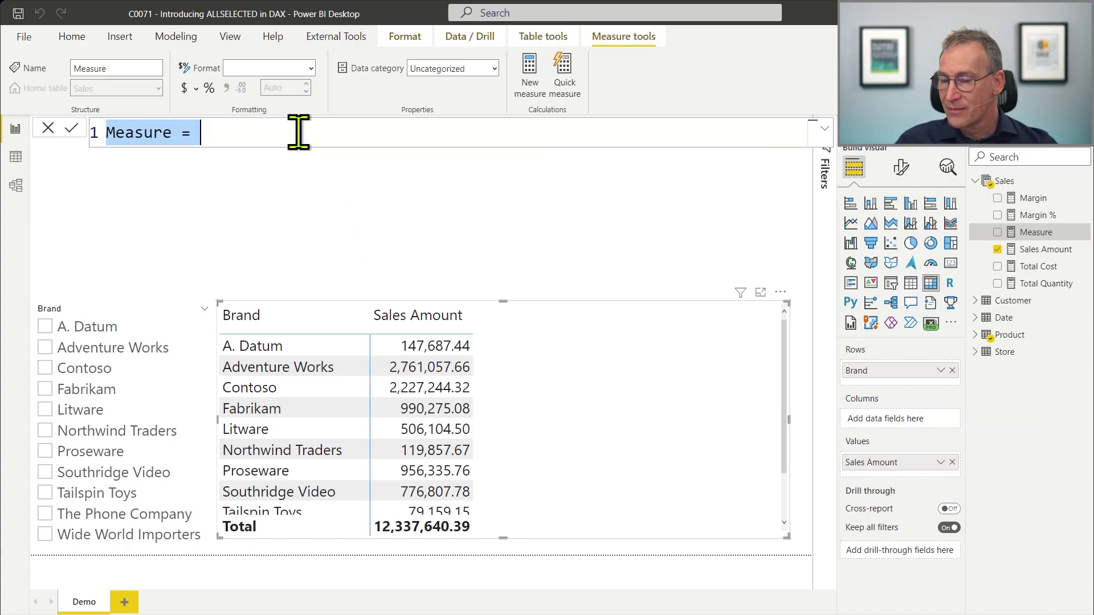
pyautogui.write('Sales &')
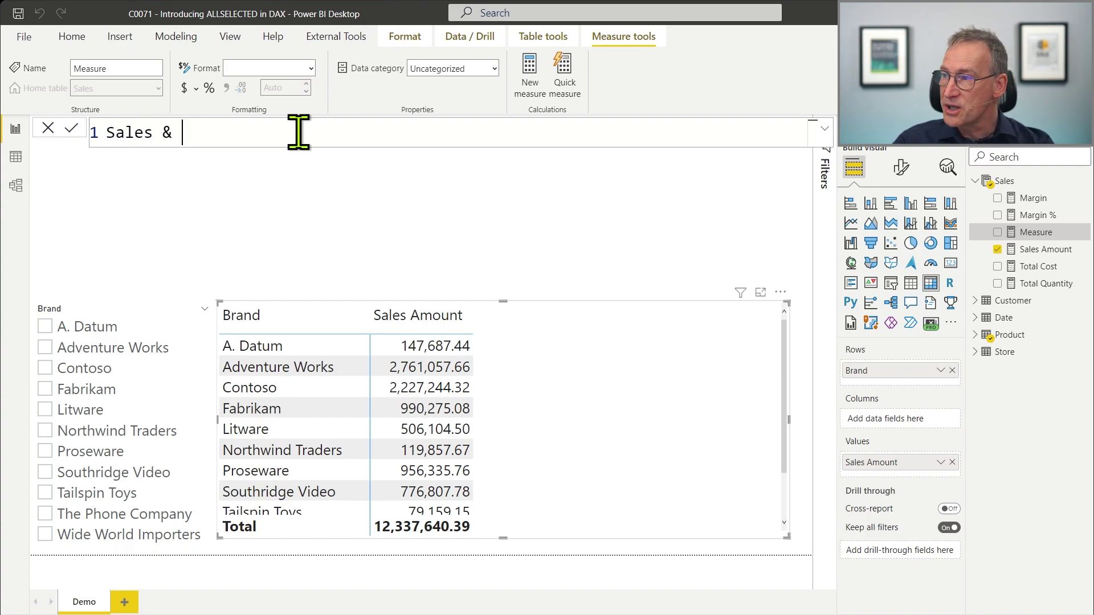
pyautogui.press('BackSpace')
pyautogui.write('% =')
pyautogui.hotkey('shift', 'Return')
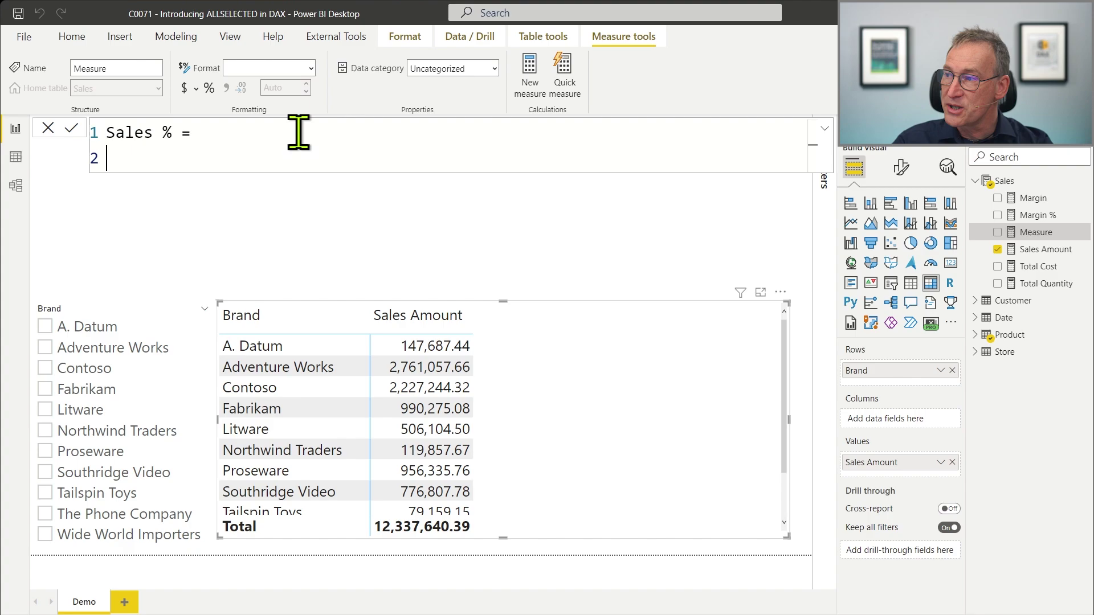
pyautogui.write('DIVIDE (')
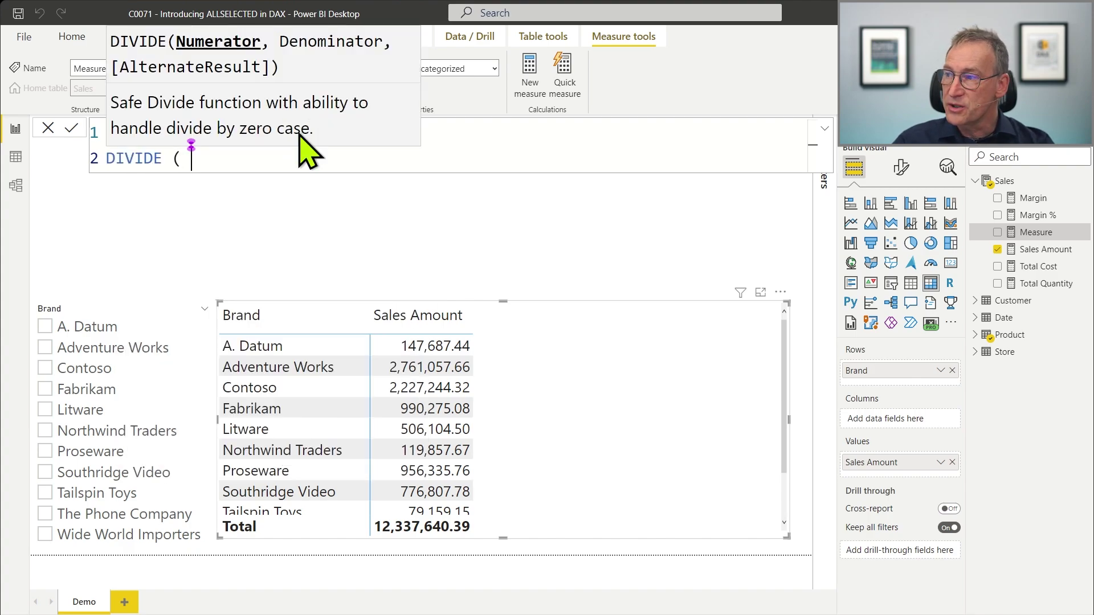
pyautogui.hotkey('shift', 'Return')
pyautogui.write('[S')
pyautogui.press('Tab')
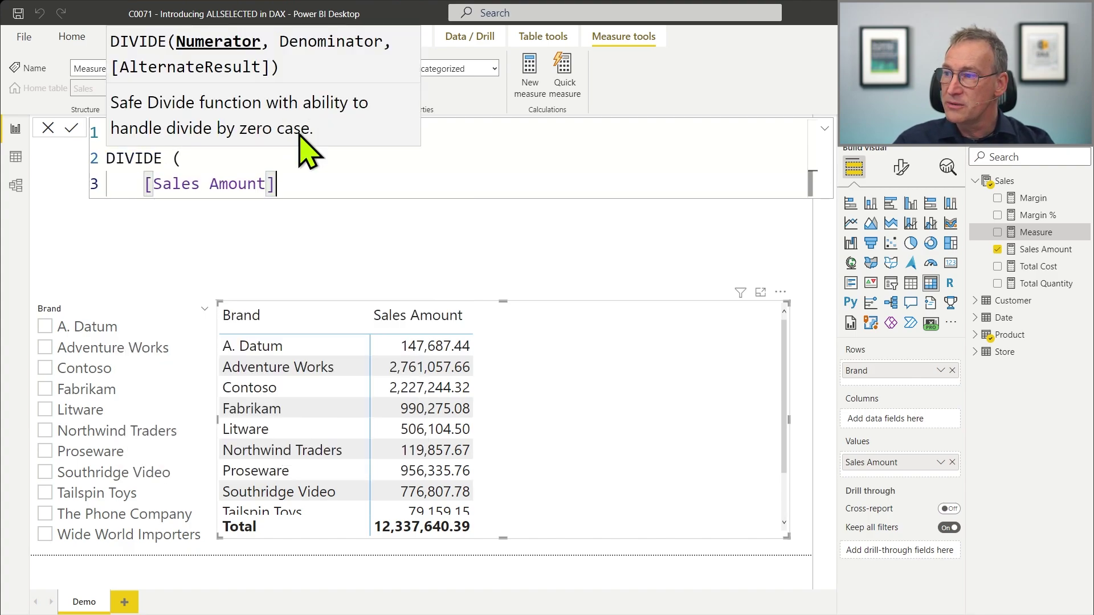
pyautogui.write(',')
pyautogui.hotkey('shift', 'Return')
# Add the denominator CALCULATE([Sales Amount], ALL('Product')), close the brackets and commit the measure
pyautogui.write('CALC')
pyautogui.press('Tab')
pyautogui.write('(')
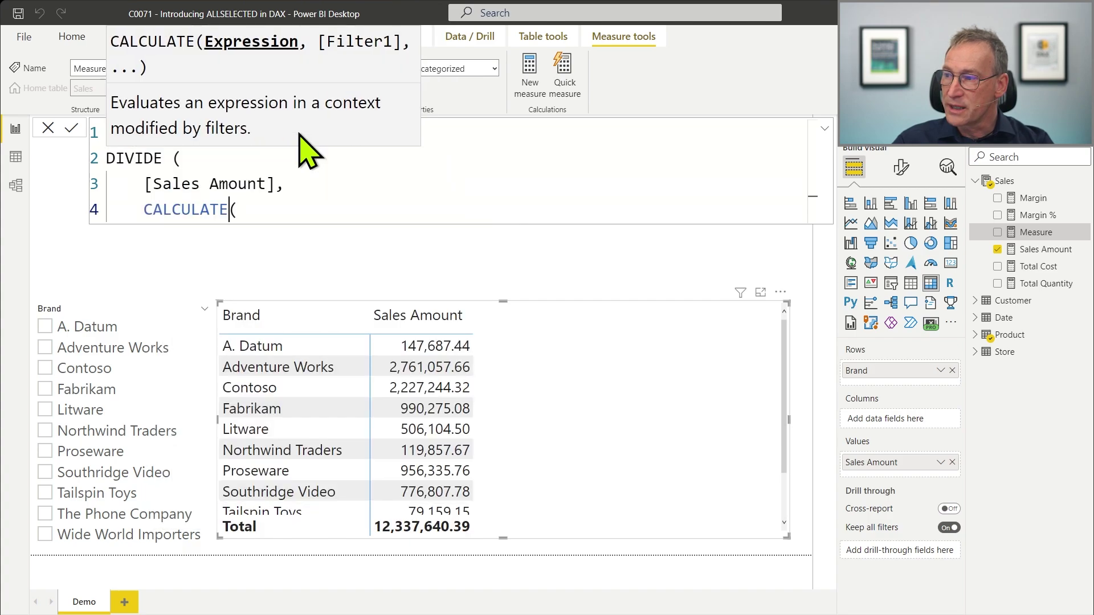
pyautogui.hotkey('shift', 'Return')
pyautogui.write('[S')
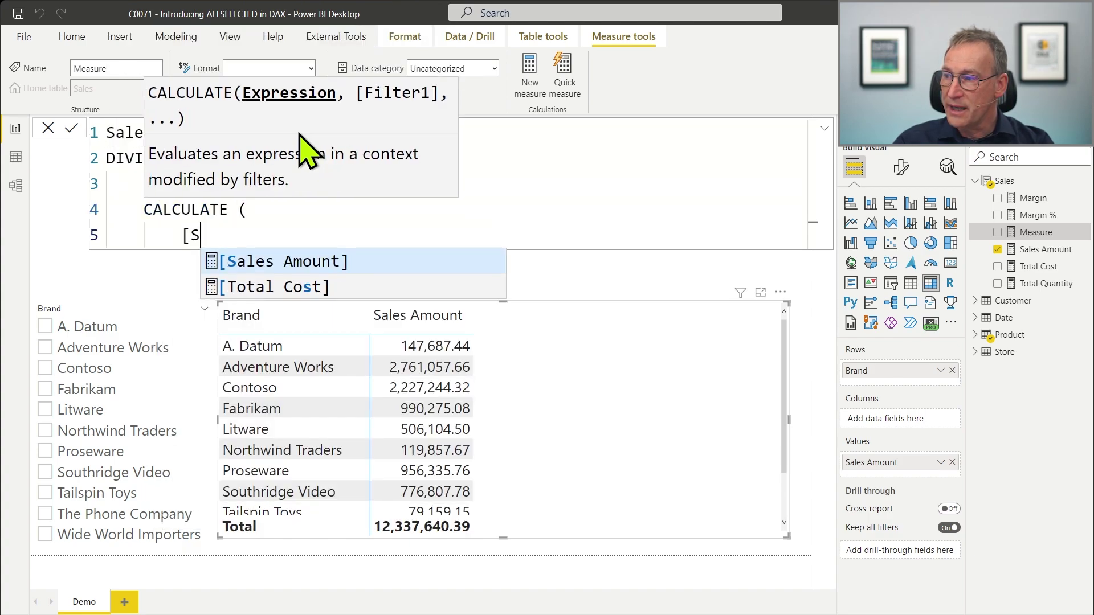
pyautogui.press('Tab')
pyautogui.press('Escape')
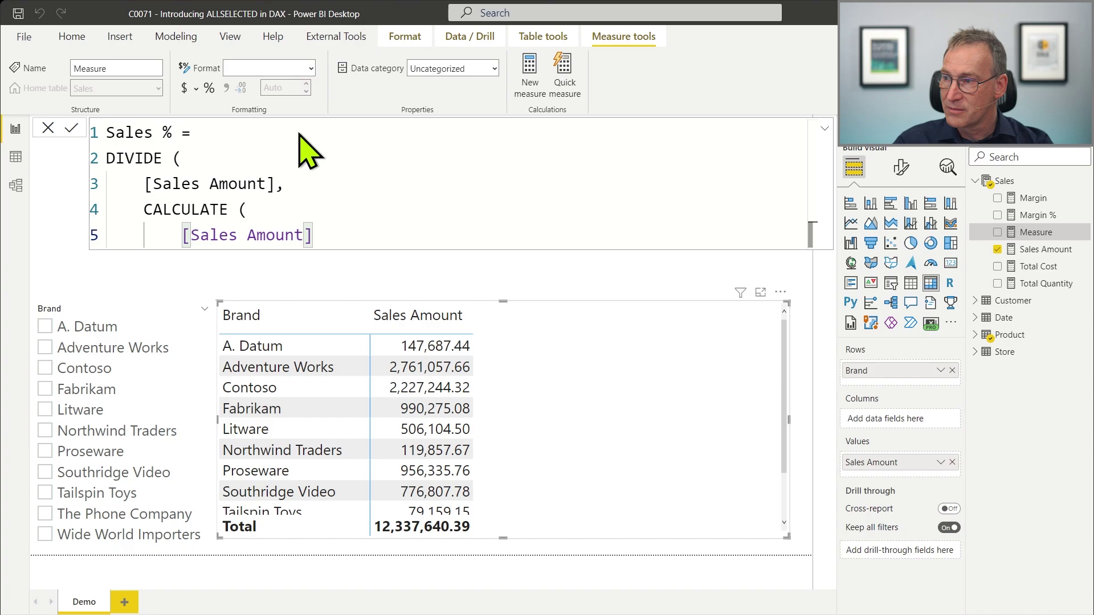
pyautogui.write(',')
pyautogui.hotkey('shift', 'Return')
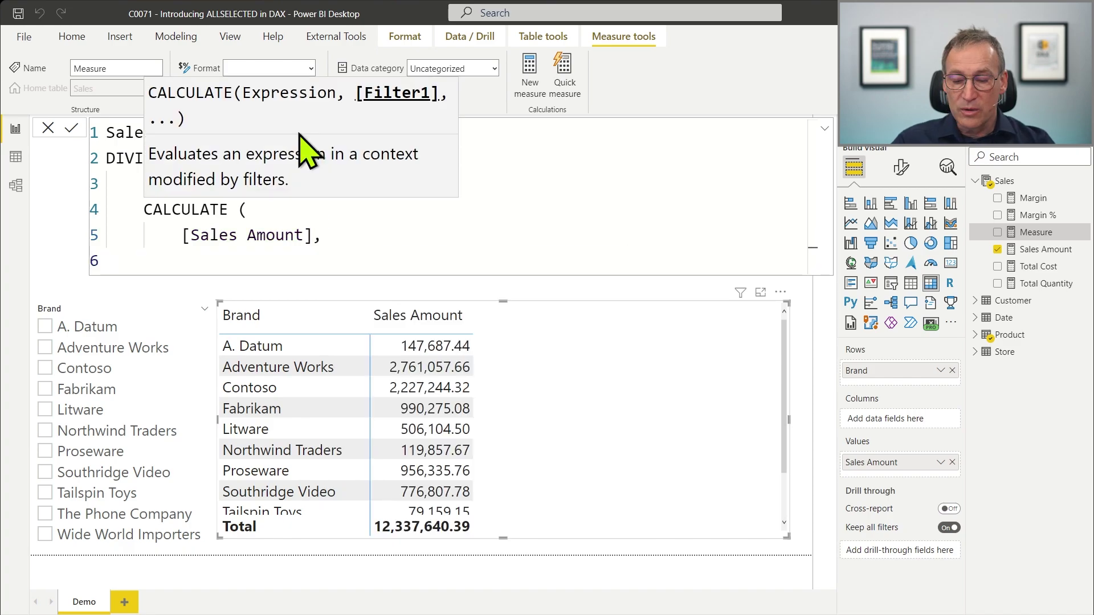
pyautogui.press('Escape')
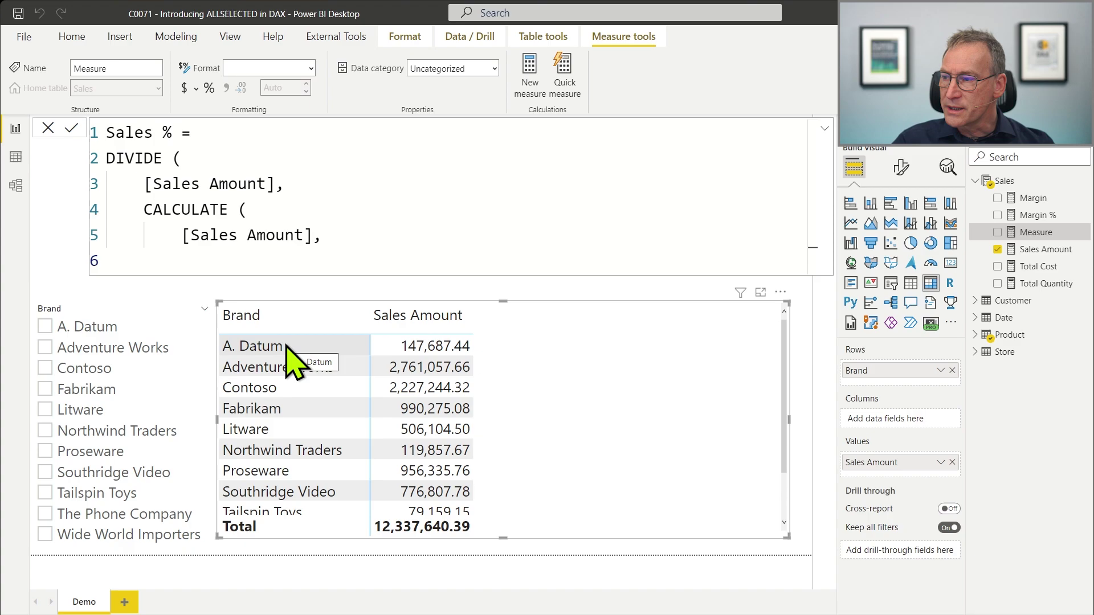
pyautogui.click(254, 317)
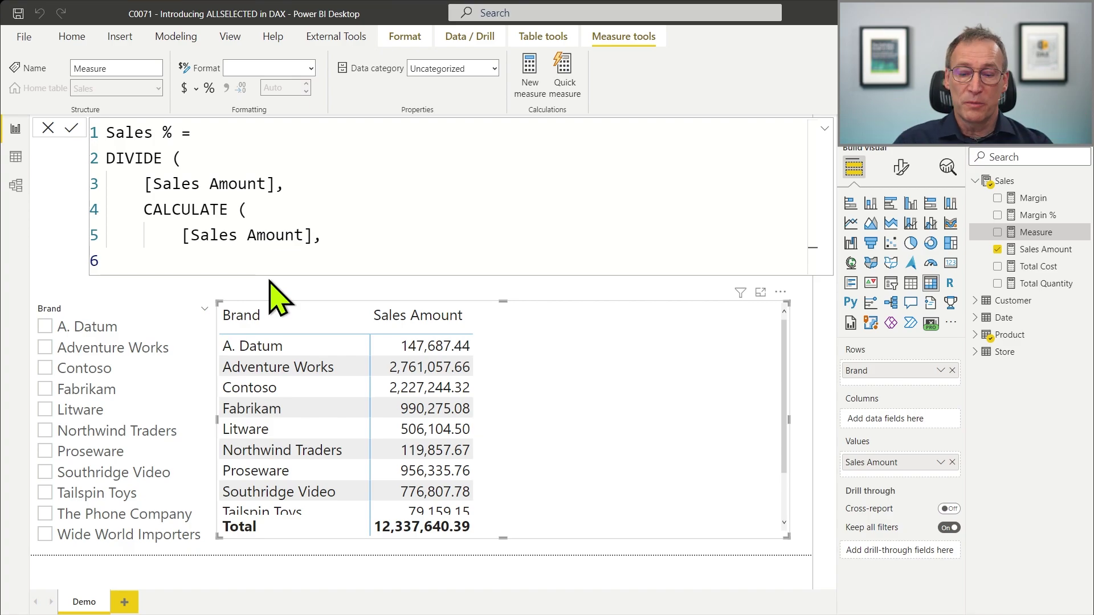
pyautogui.write("ALL ('Product'")
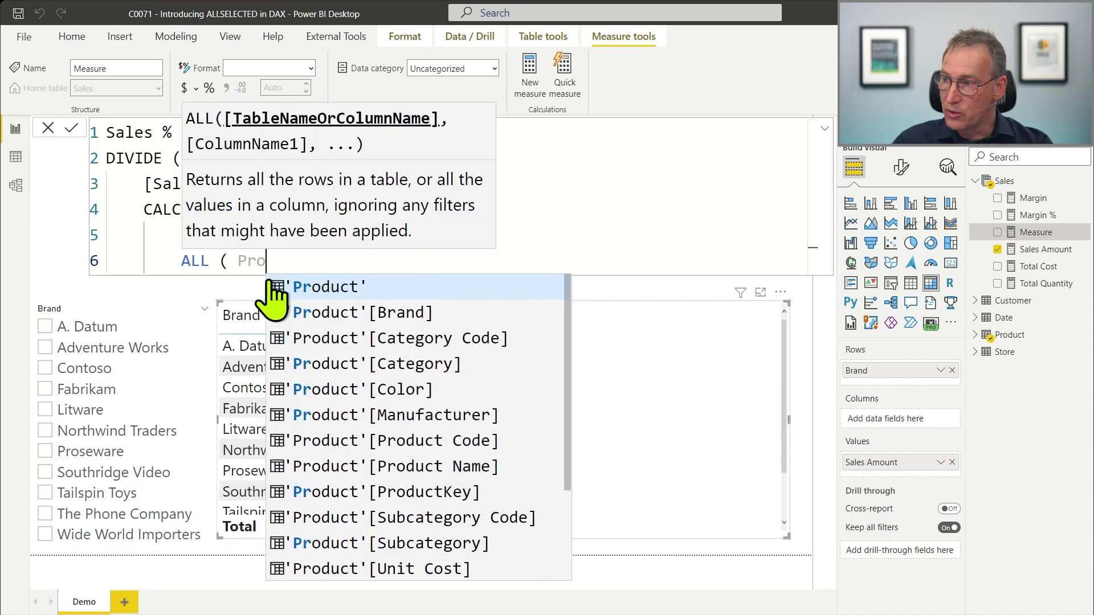
pyautogui.write(' )')
pyautogui.hotkey('shift', 'Return')
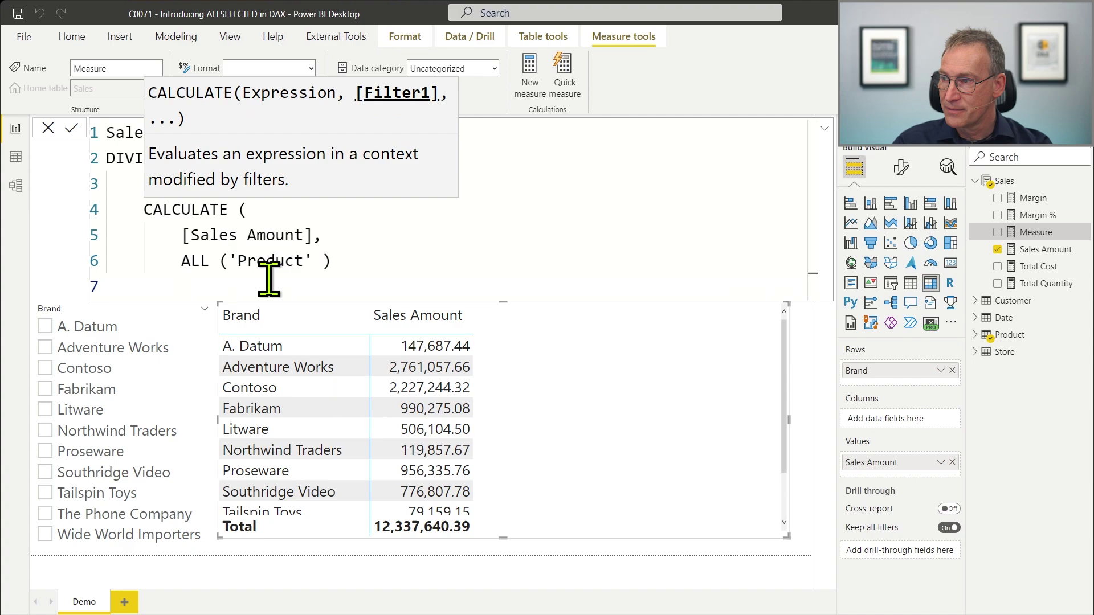
pyautogui.write(')')
pyautogui.hotkey('shift', 'Return')
pyautogui.write(')')
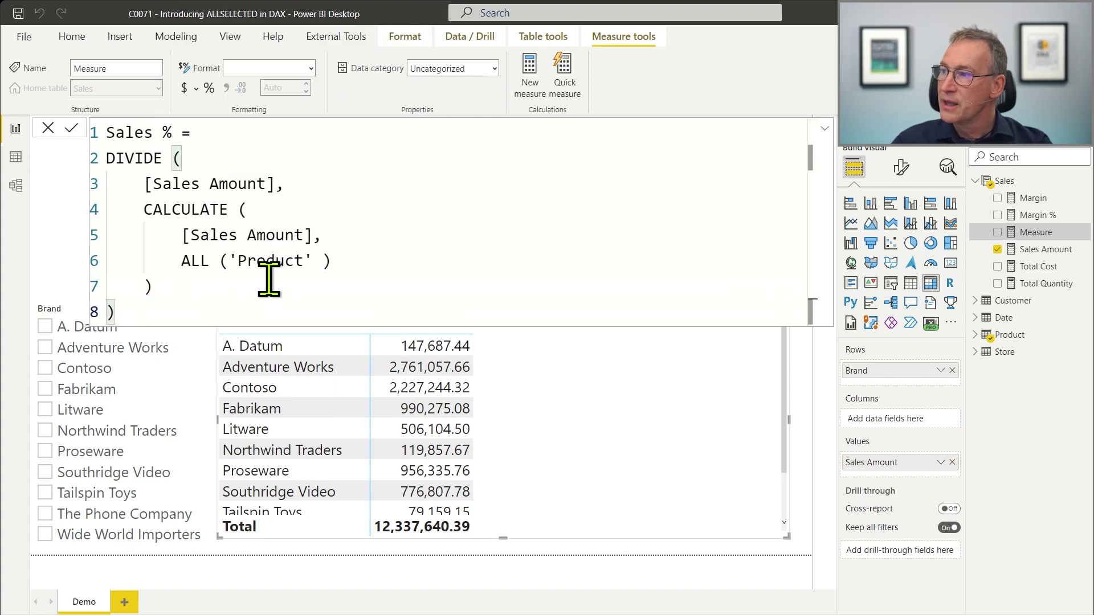
pyautogui.press('Up')
pyautogui.press('Up')
pyautogui.press('Up')
pyautogui.press('End')
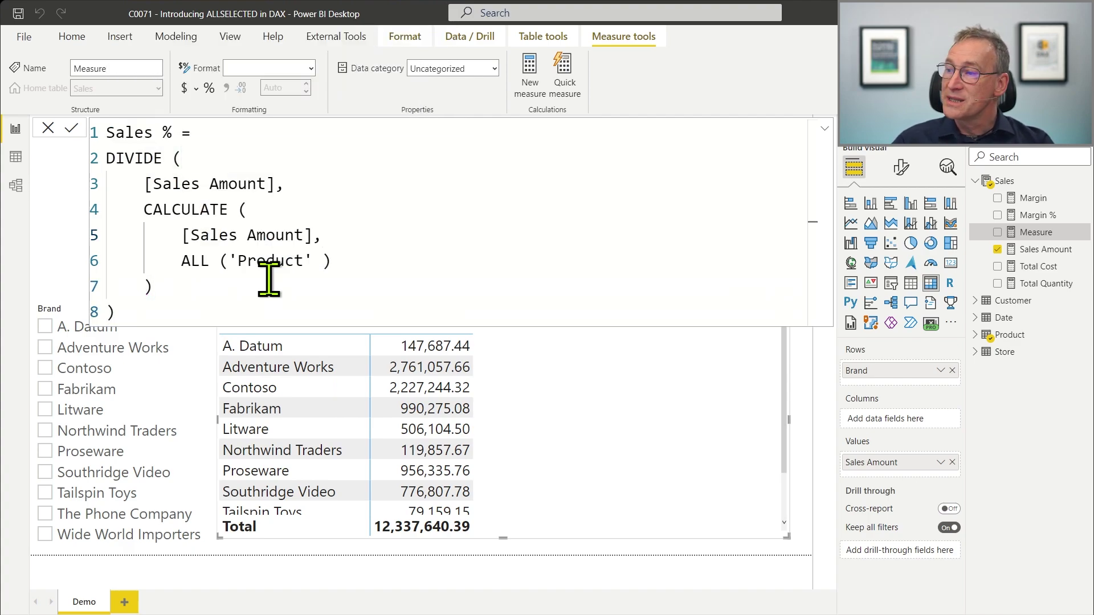
pyautogui.press('Return')
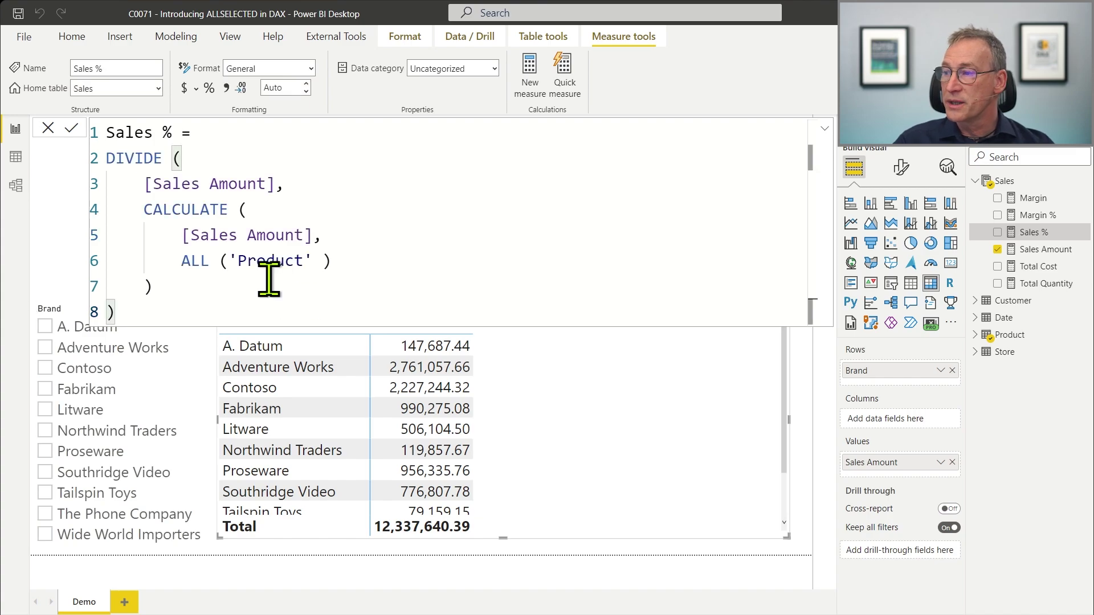
# Format Sales % as a percentage, add it to the brand table, and check the 100.00% total
pyautogui.click(214, 90)
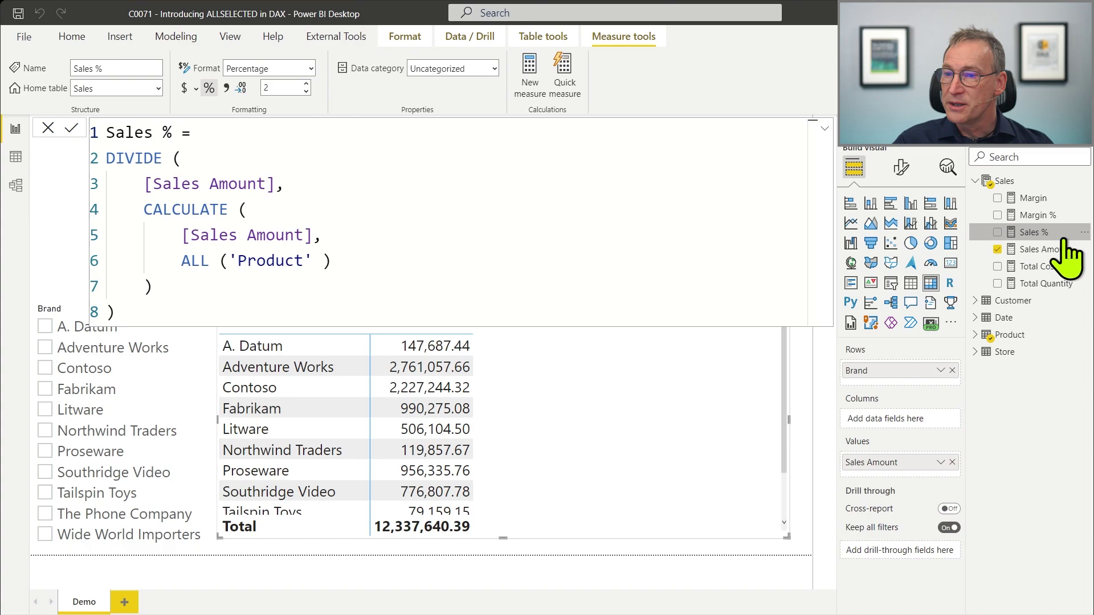
pyautogui.moveTo(1063, 234); pyautogui.dragTo(674, 405)
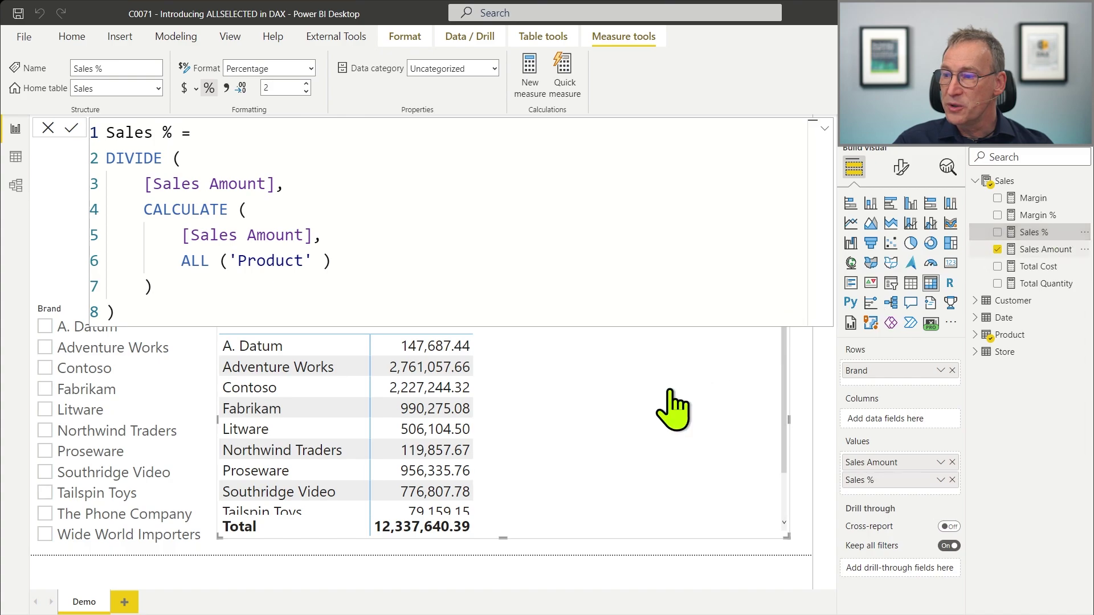
pyautogui.click(804, 399)
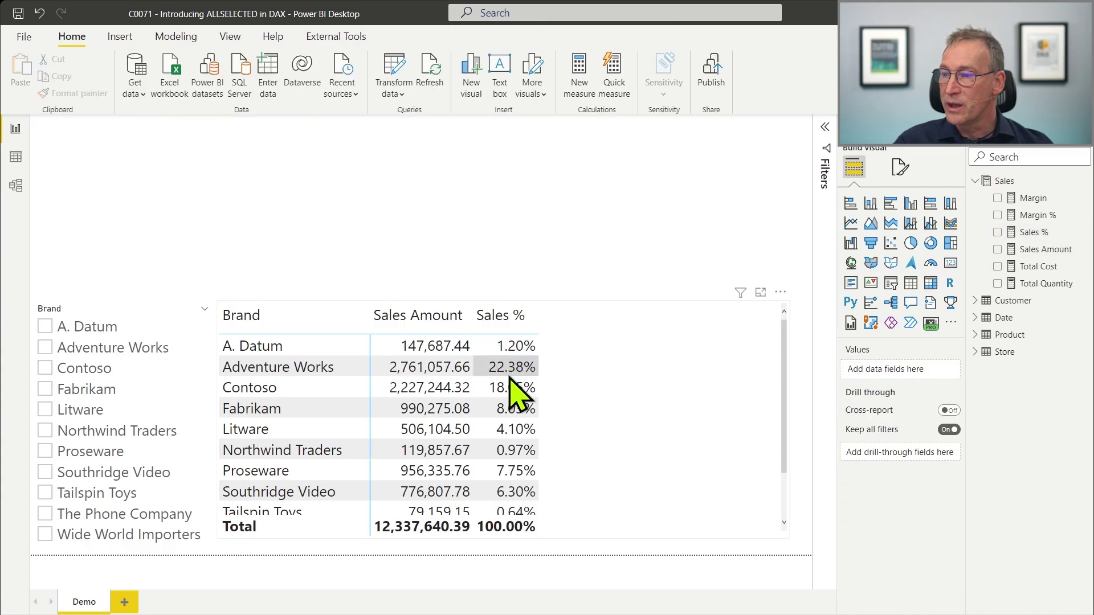
pyautogui.scroll(-3, 520, 509)
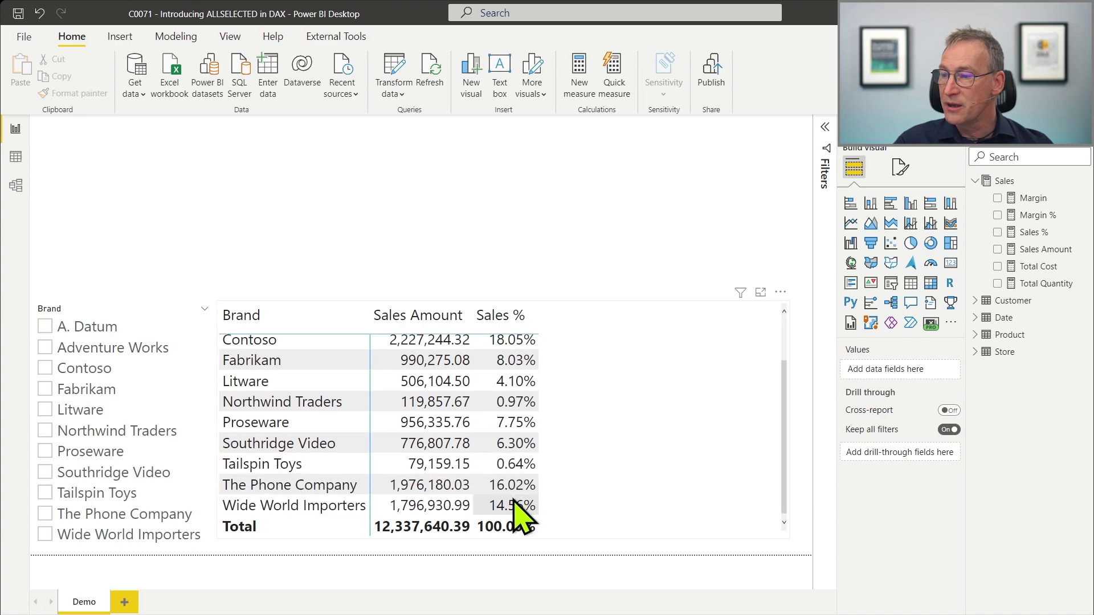
pyautogui.scroll(3, 521, 512)
pyautogui.click(680, 409)
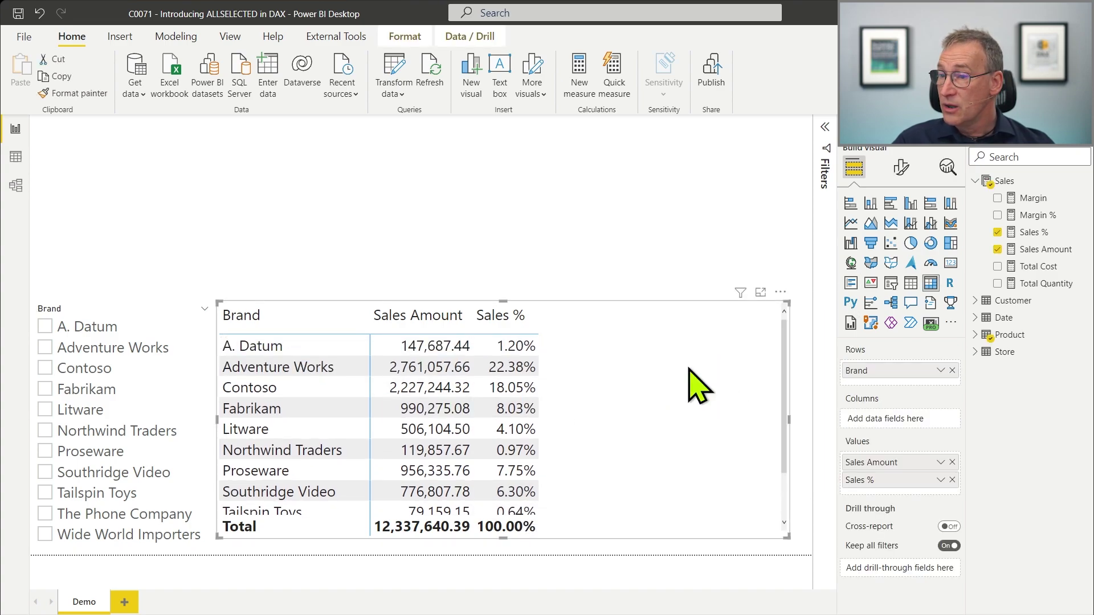
# Change the Sales % filter argument to ALL('Product'[Brand]) and commit the formula
pyautogui.click(1038, 234)
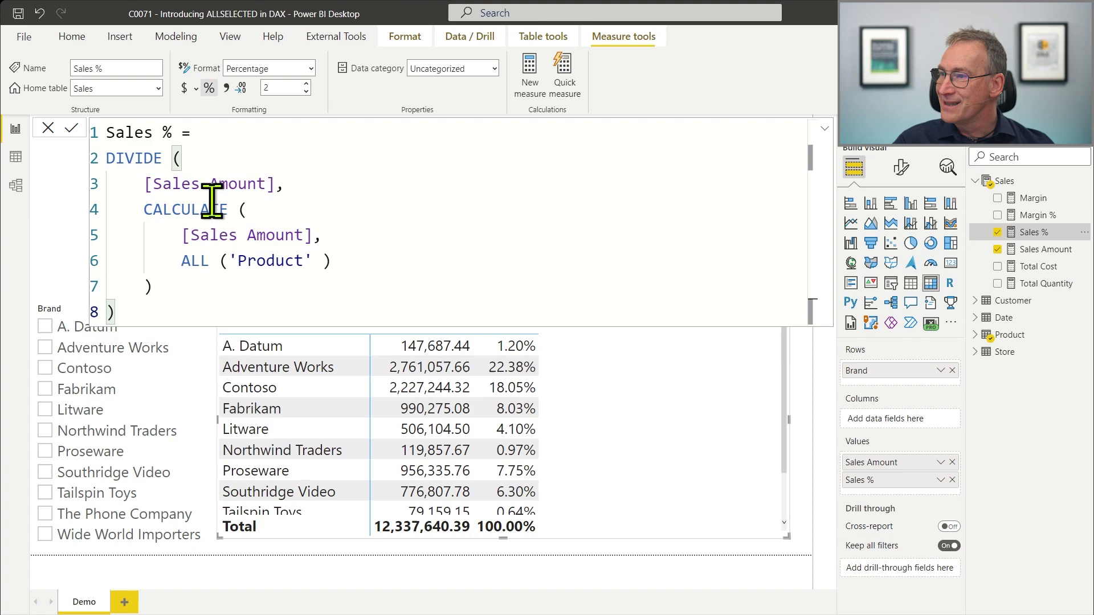
pyautogui.click(230, 261)
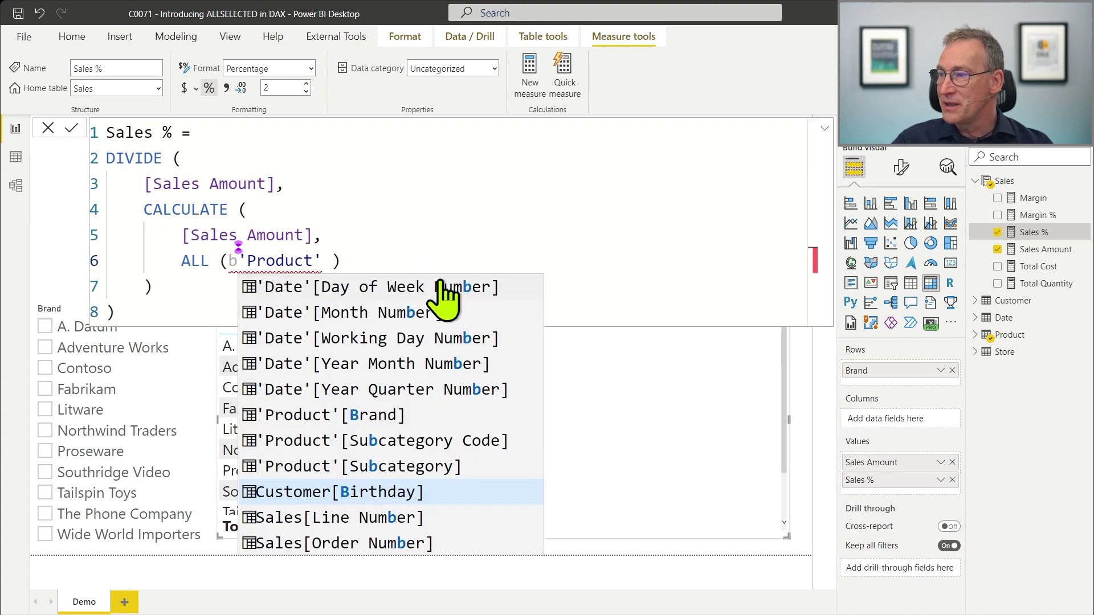
pyautogui.press('Right')
pyautogui.press('Right')
pyautogui.press('Right')
pyautogui.press('Right')
pyautogui.press('Right')
pyautogui.press('Right')
pyautogui.press('Right')
pyautogui.press('Right')
pyautogui.press('Right')
pyautogui.write('[')
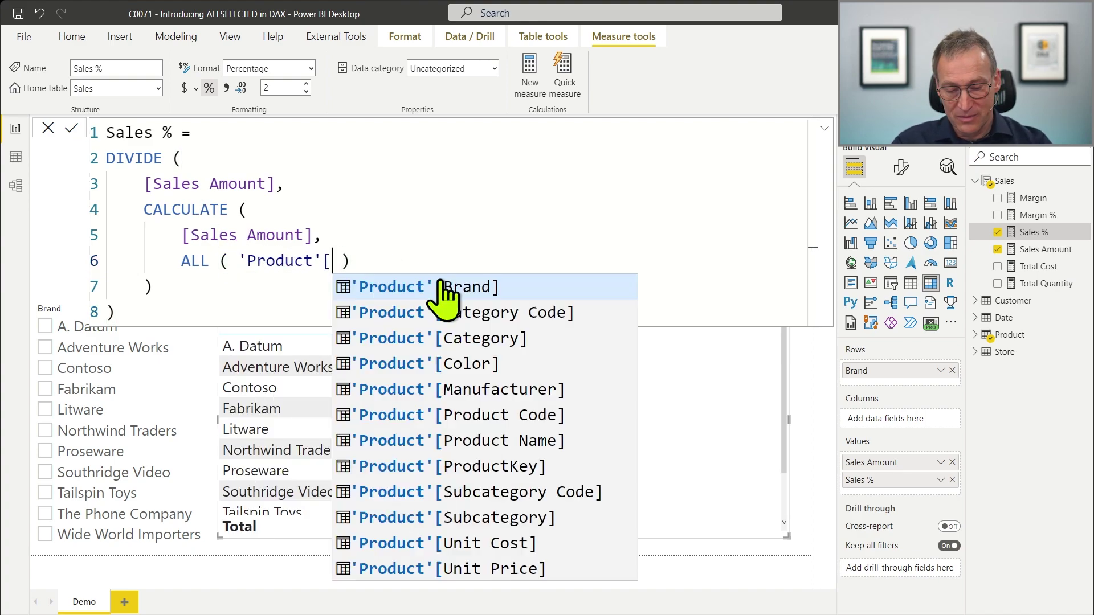
pyautogui.write('Br')
pyautogui.click(441, 286)
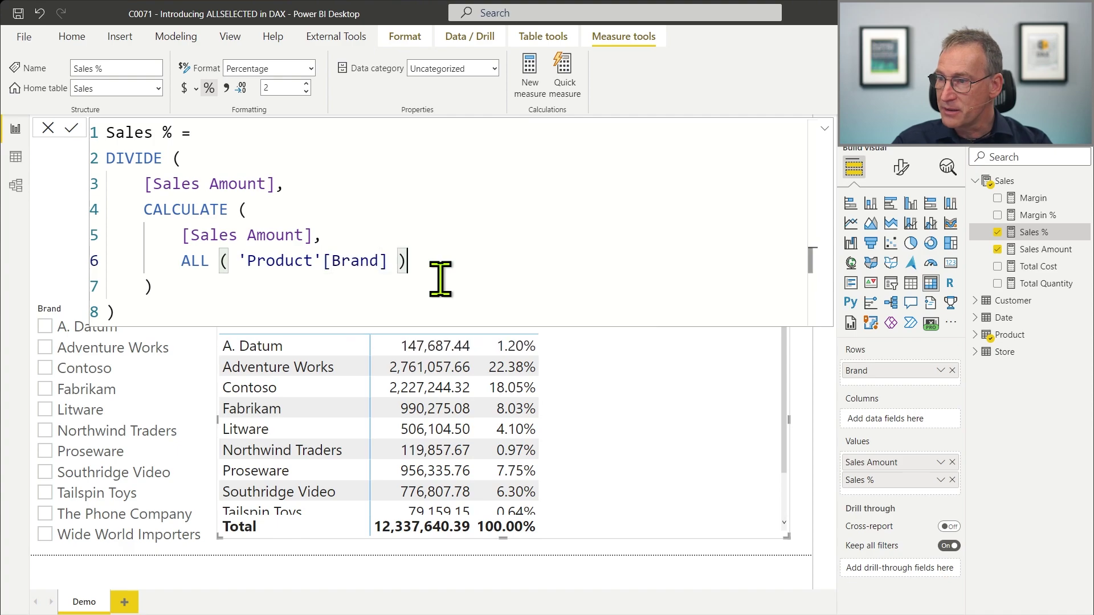
pyautogui.press('Return')
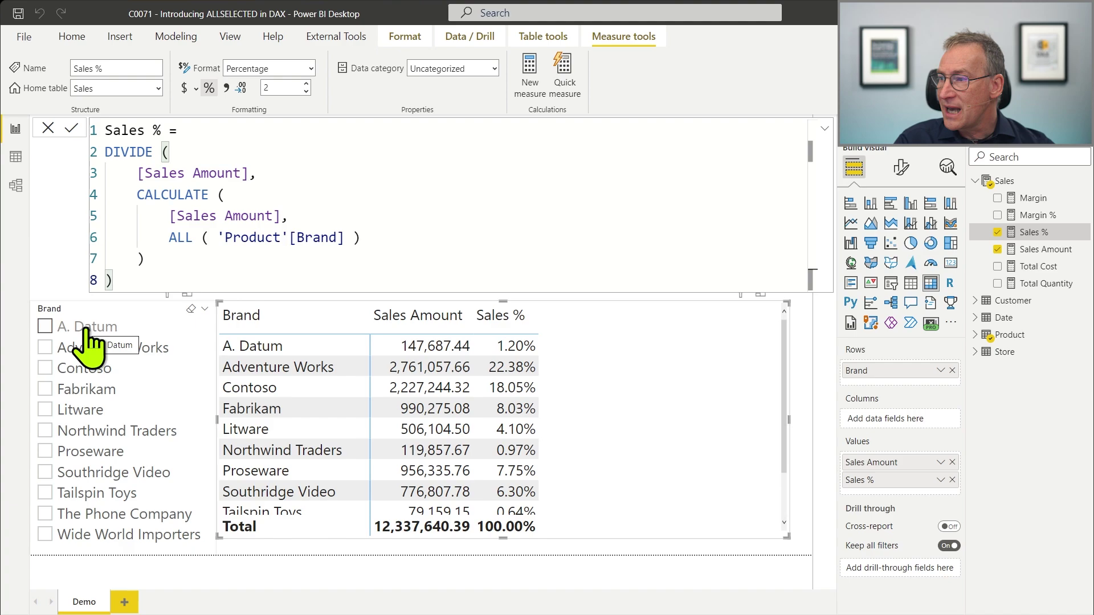
# Tick A. Datum, Contoso, Fabrikam, Northwind Traders, Southridge Video and Tailspin Toys, then clear the Brand slicer
pyautogui.click(87, 330)
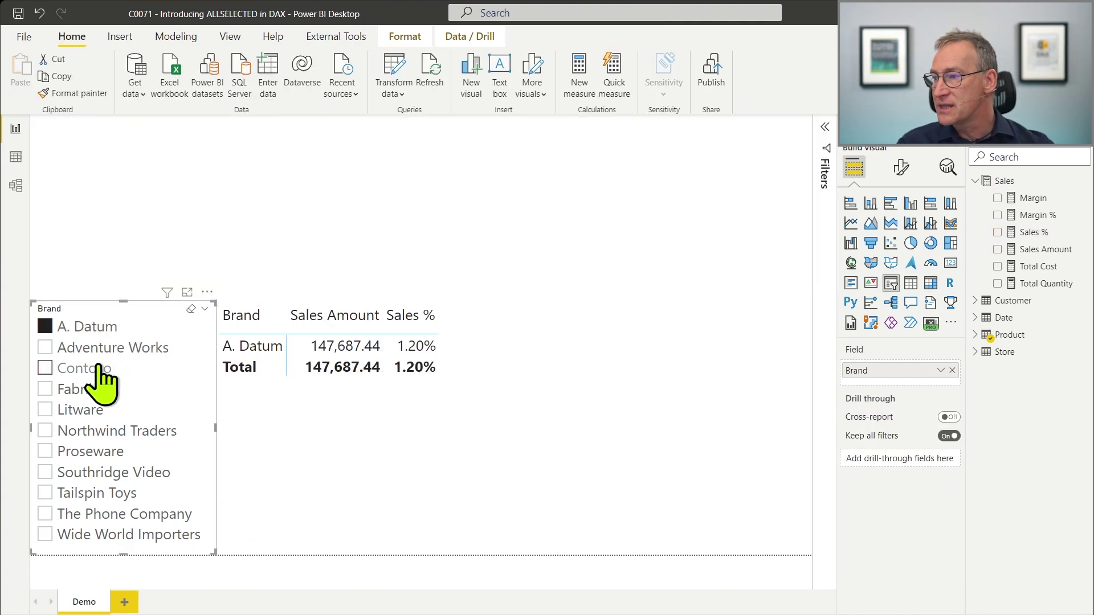
pyautogui.click(91, 368)
pyautogui.click(94, 389)
pyautogui.click(90, 431)
pyautogui.click(86, 473)
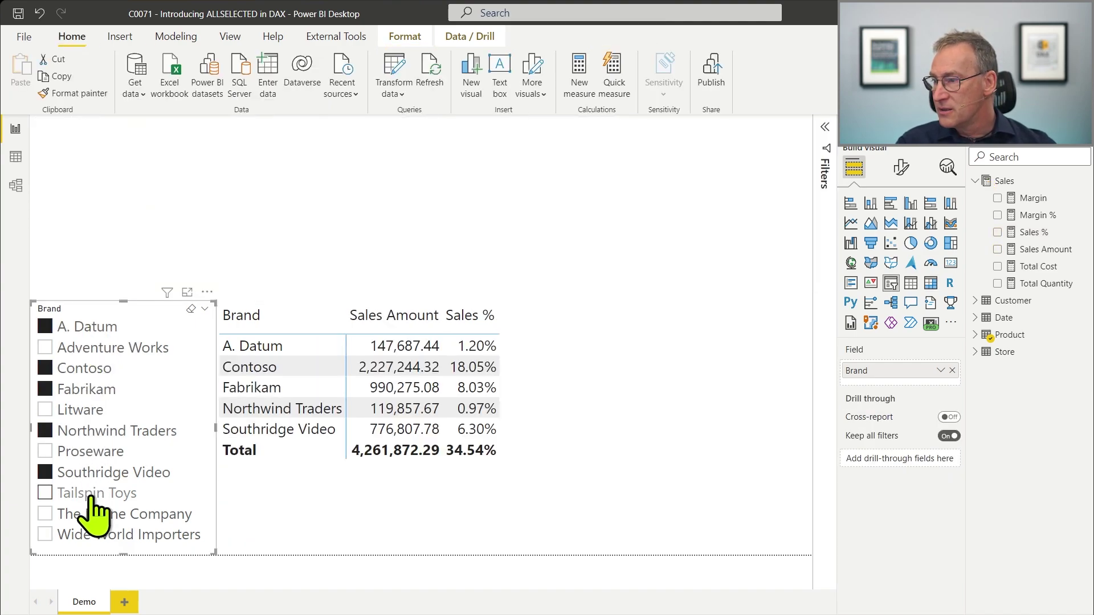
pyautogui.click(86, 493)
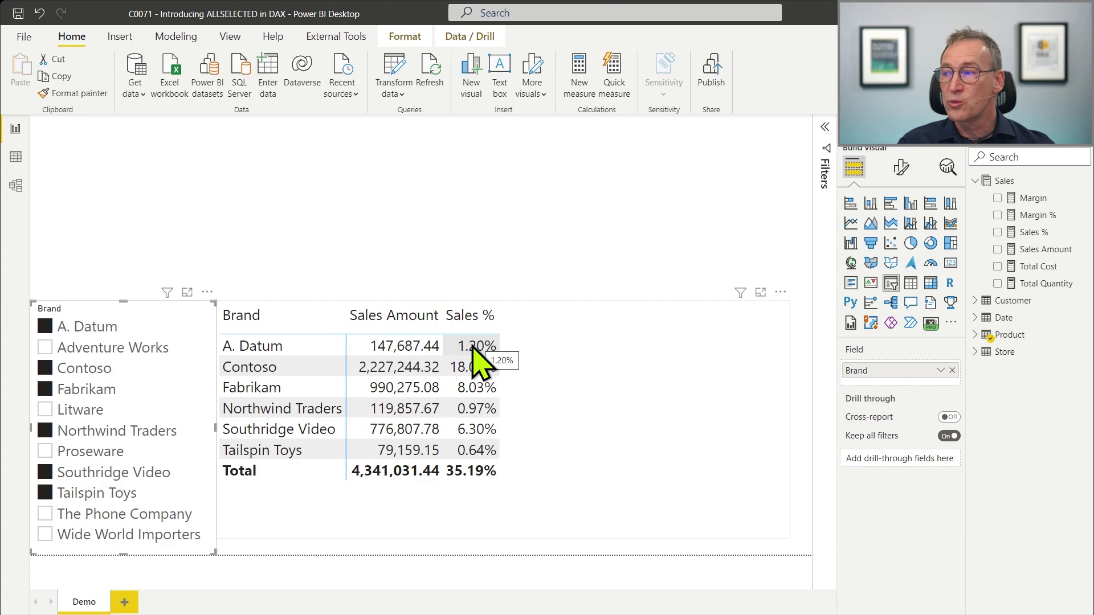
pyautogui.click(70, 333)
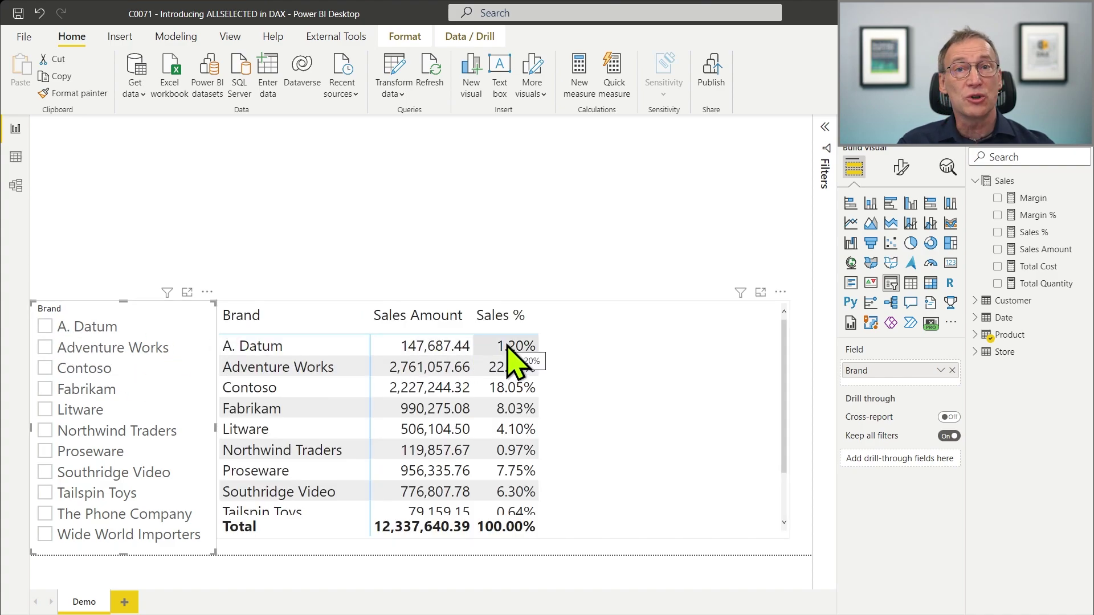
# Select A. Datum, Contoso, Fabrikam, Northwind Traders and Proseware in the Brand slicer
pyautogui.click(80, 330)
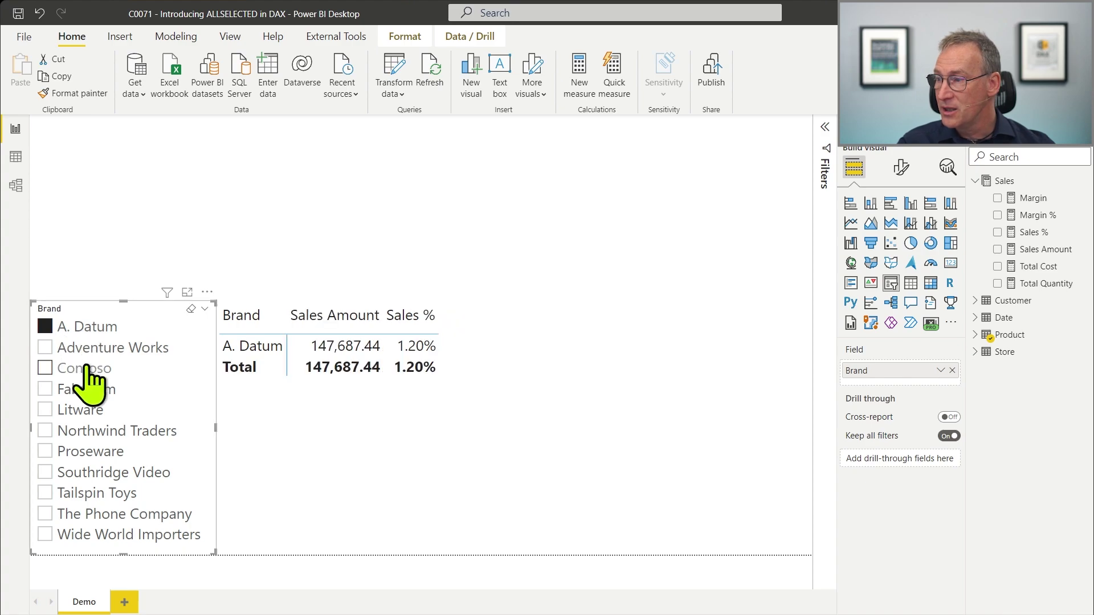
pyautogui.keyDown('ctrl'); pyautogui.click(85, 370); pyautogui.keyUp('ctrl')
pyautogui.keyDown('ctrl'); pyautogui.click(85, 390); pyautogui.keyUp('ctrl')
pyautogui.keyDown('ctrl'); pyautogui.click(85, 431); pyautogui.keyUp('ctrl')
pyautogui.keyDown('ctrl'); pyautogui.click(86, 452); pyautogui.keyUp('ctrl')
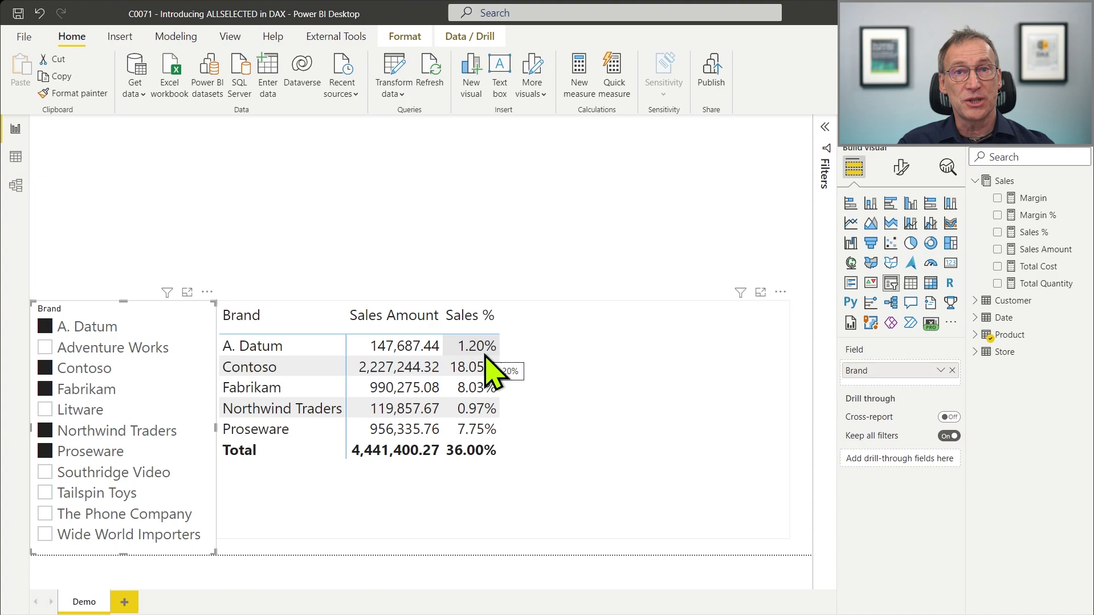
# Change the Sales % filter from ALL to ALLSELECTED('Product'[Brand]) and commit it
pyautogui.click(1033, 232)
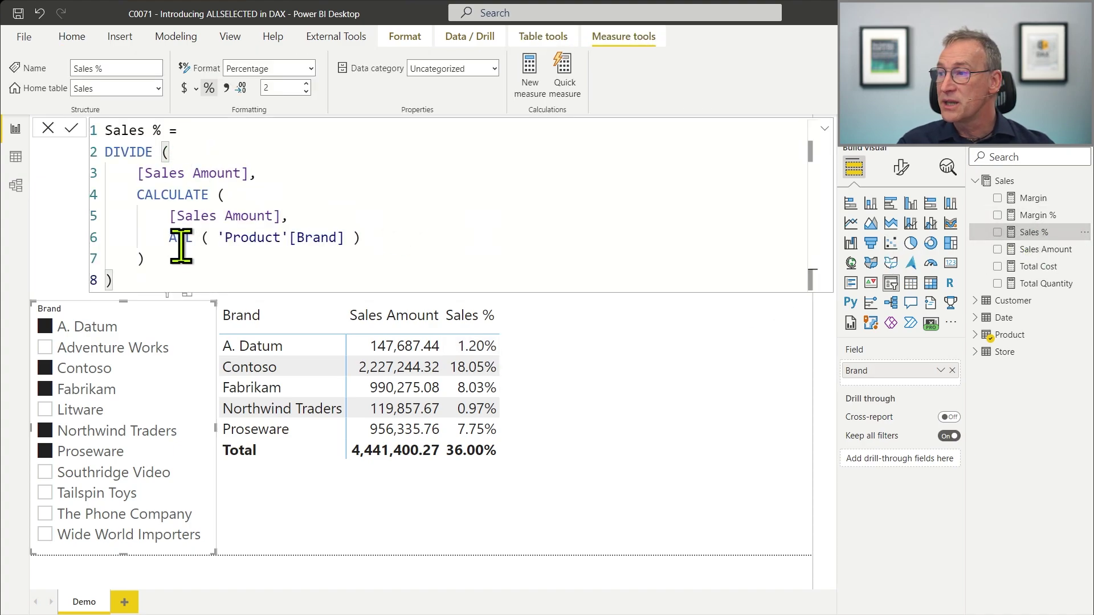
pyautogui.moveTo(165, 209); pyautogui.dragTo(293, 215)
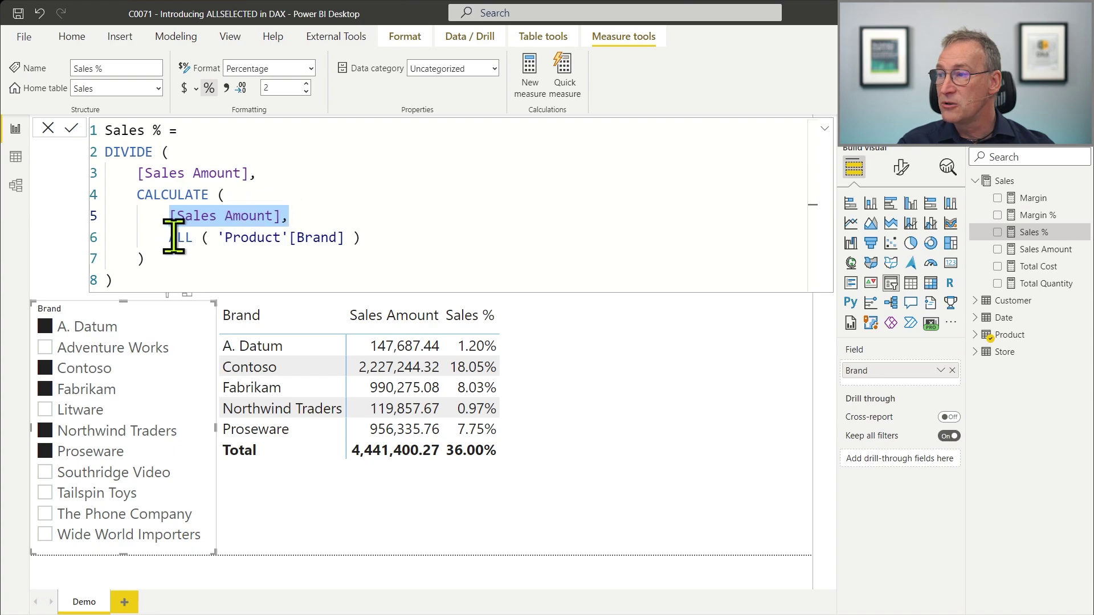
pyautogui.moveTo(170, 238); pyautogui.dragTo(361, 237)
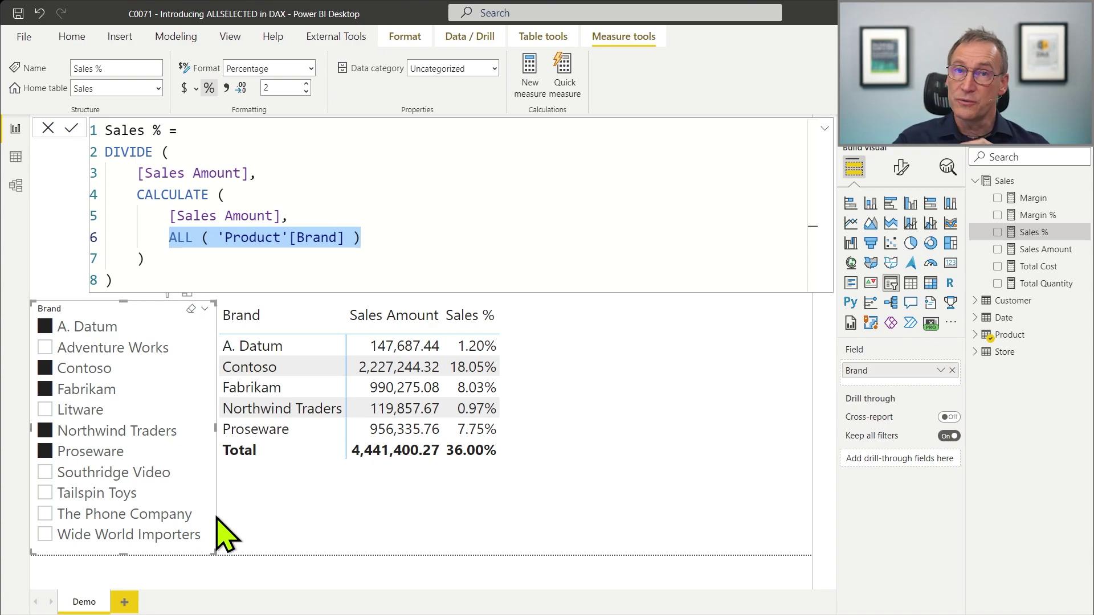
pyautogui.click(185, 237)
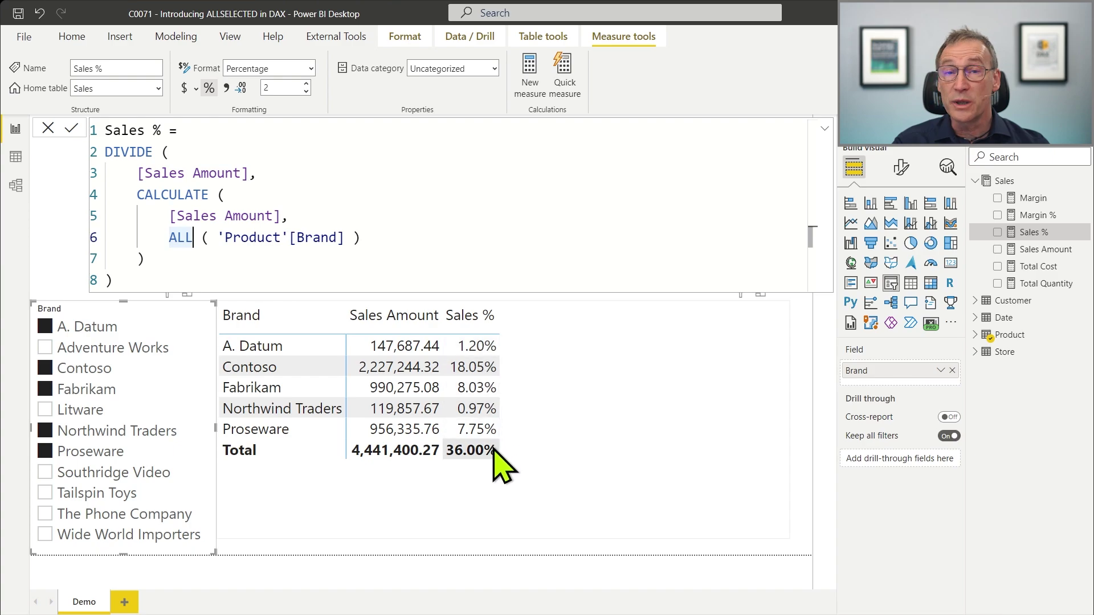
pyautogui.click(202, 237)
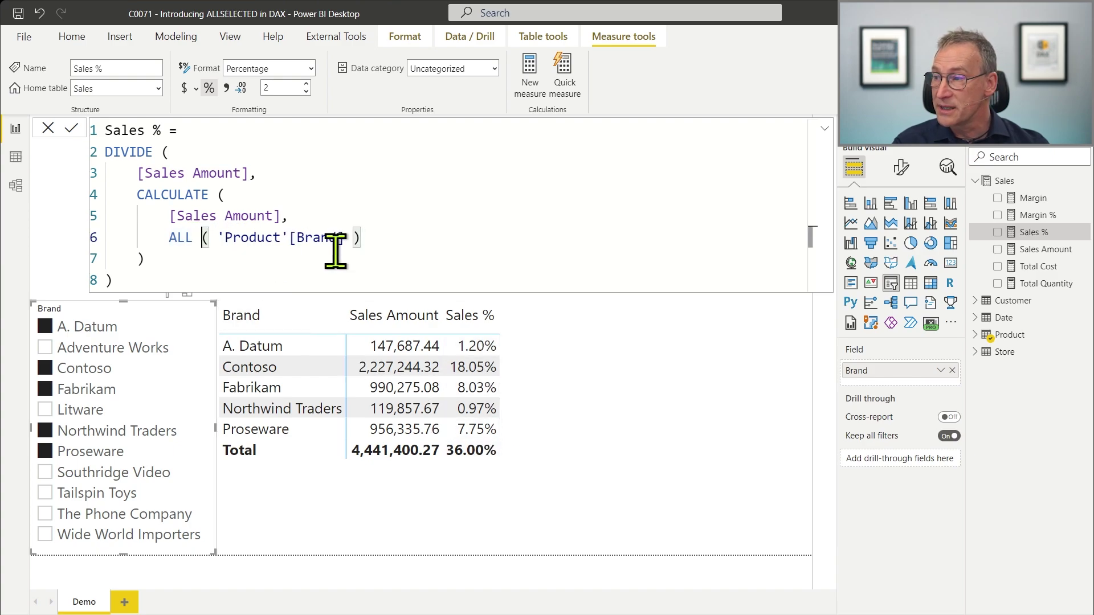
pyautogui.write('SELECTED')
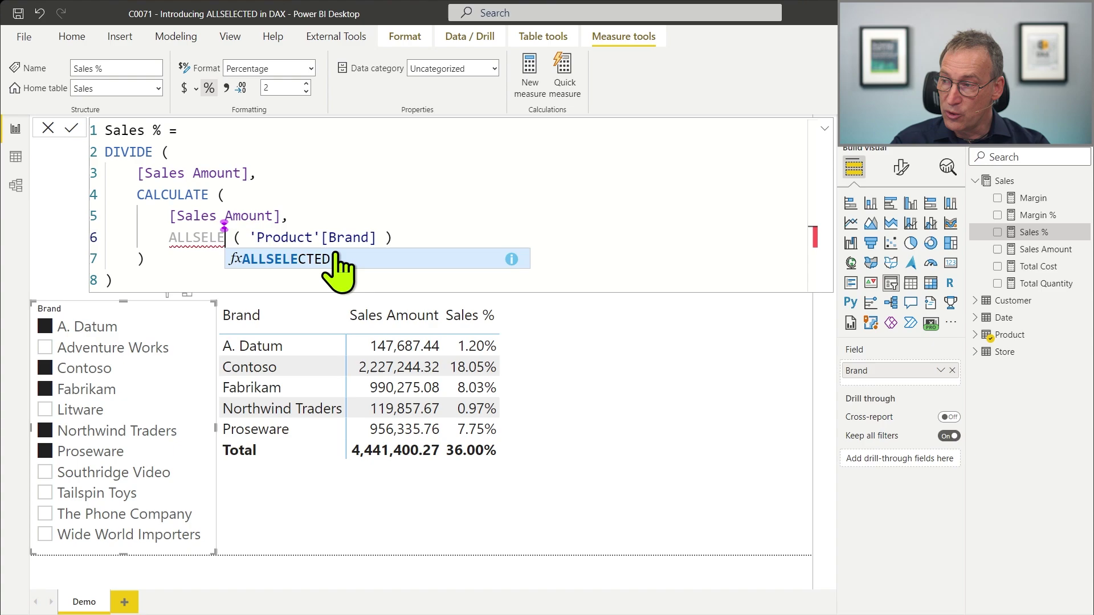
pyautogui.click(335, 255)
pyautogui.press('Down')
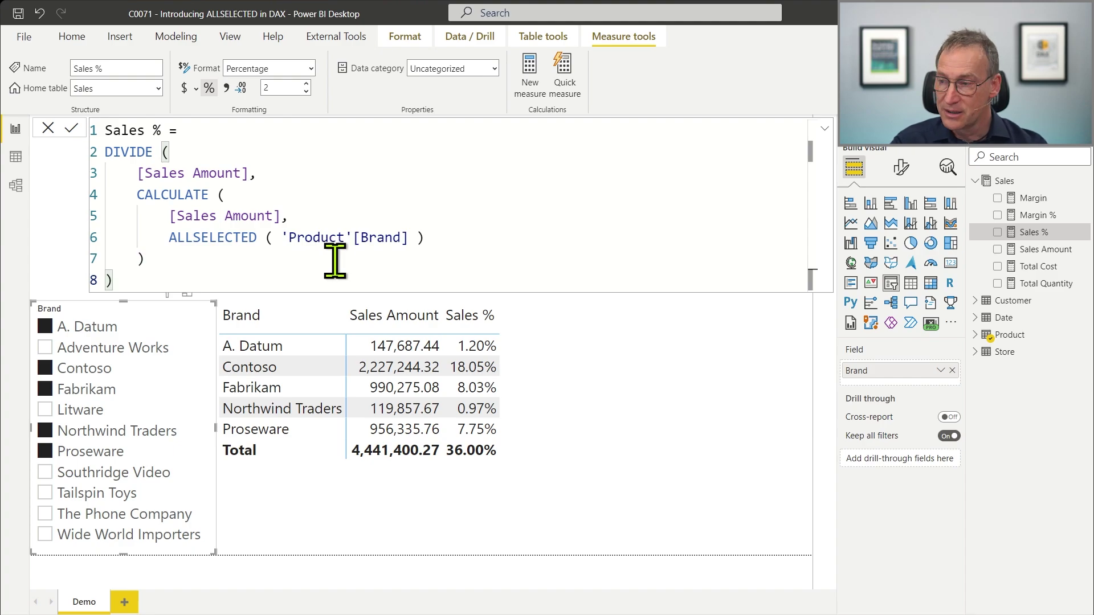
pyautogui.press('Return')
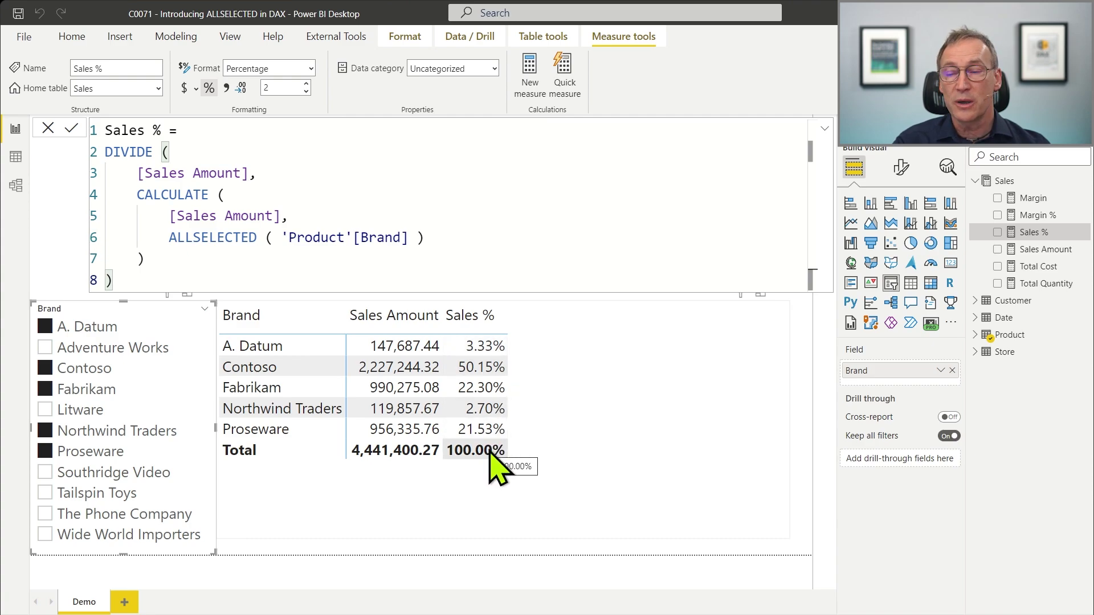
# Add Litware to the Brand slicer selection
pyautogui.click(98, 408)
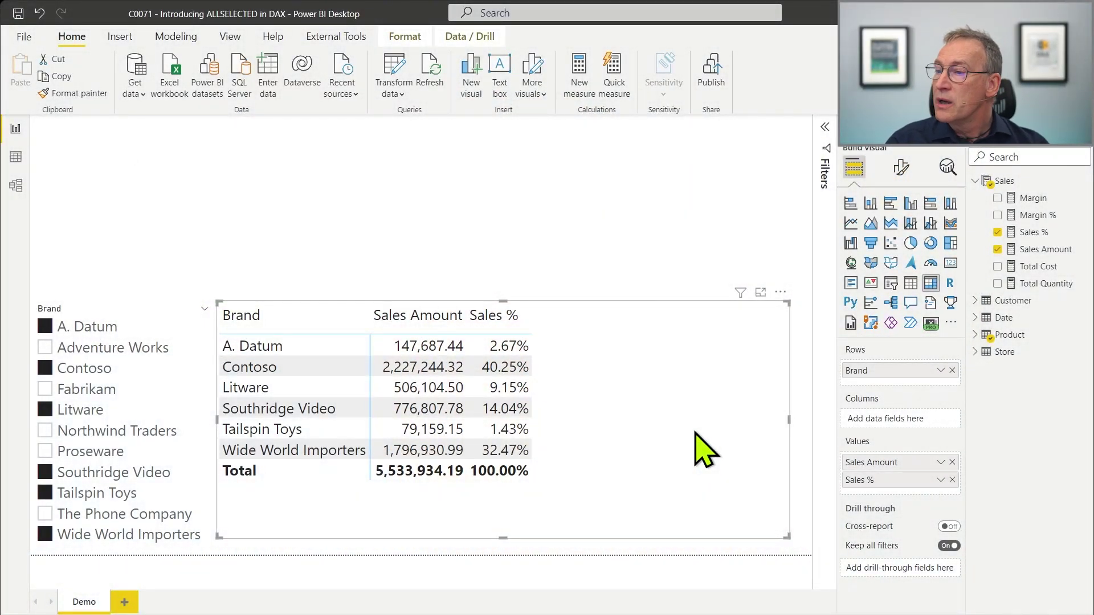
# Swap the table's Sales % column for Margin % in the Fields pane
pyautogui.click(997, 233)
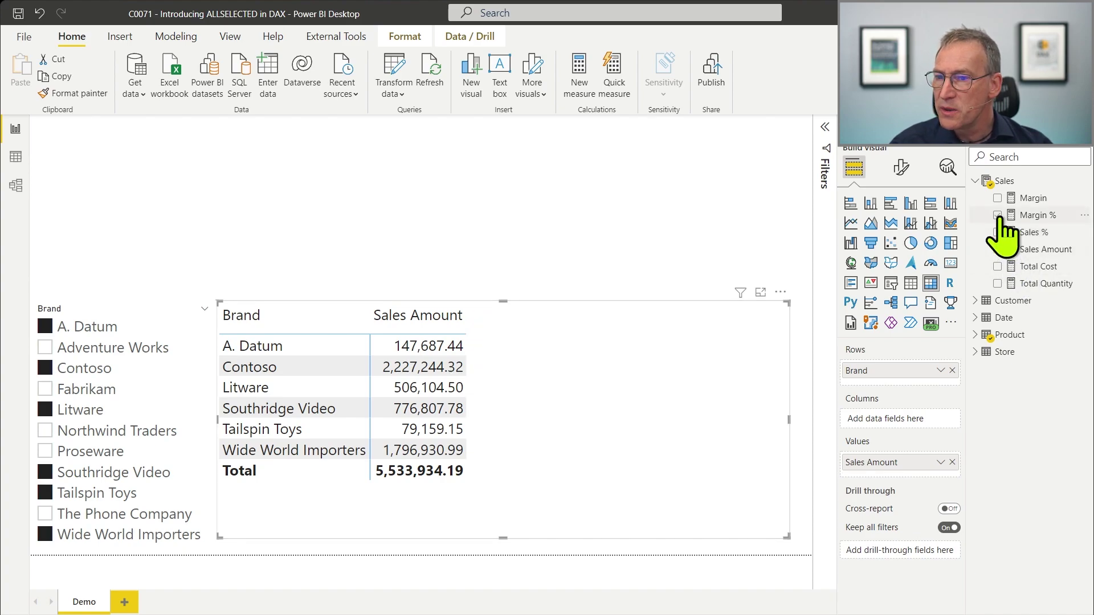
pyautogui.click(998, 215)
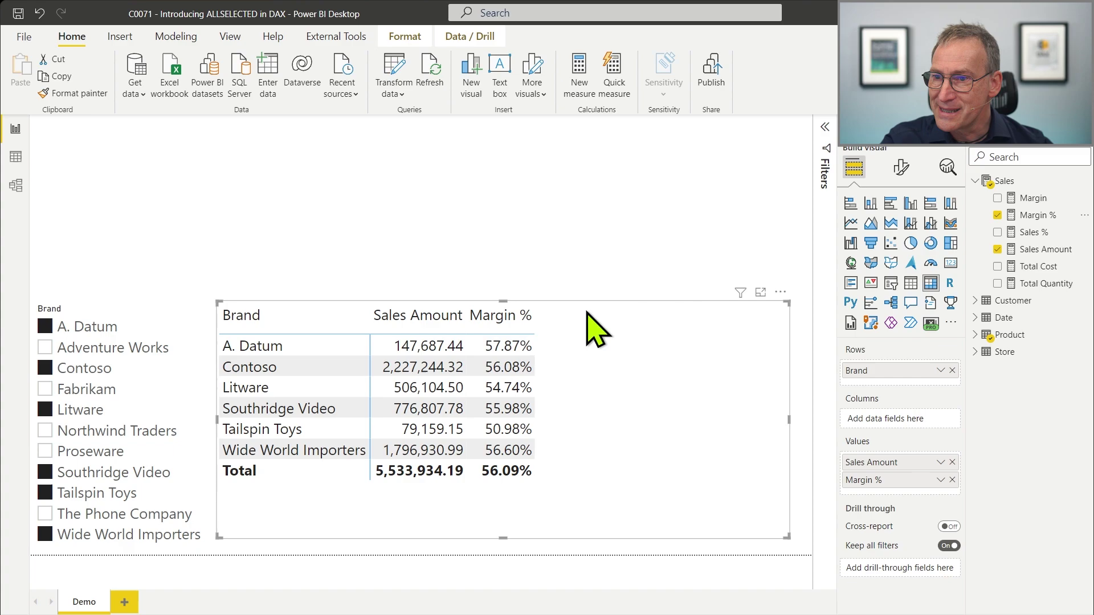
# Create a new Brand Class measure in the Sales table and begin VAR MinMargin
pyautogui.rightClick(1029, 182)
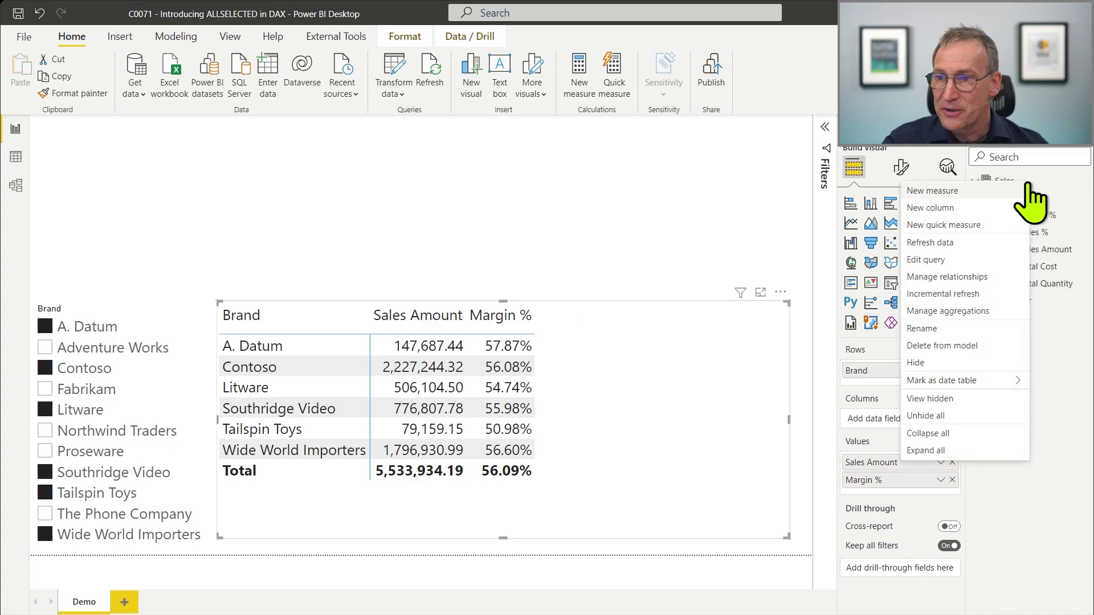
pyautogui.click(966, 191)
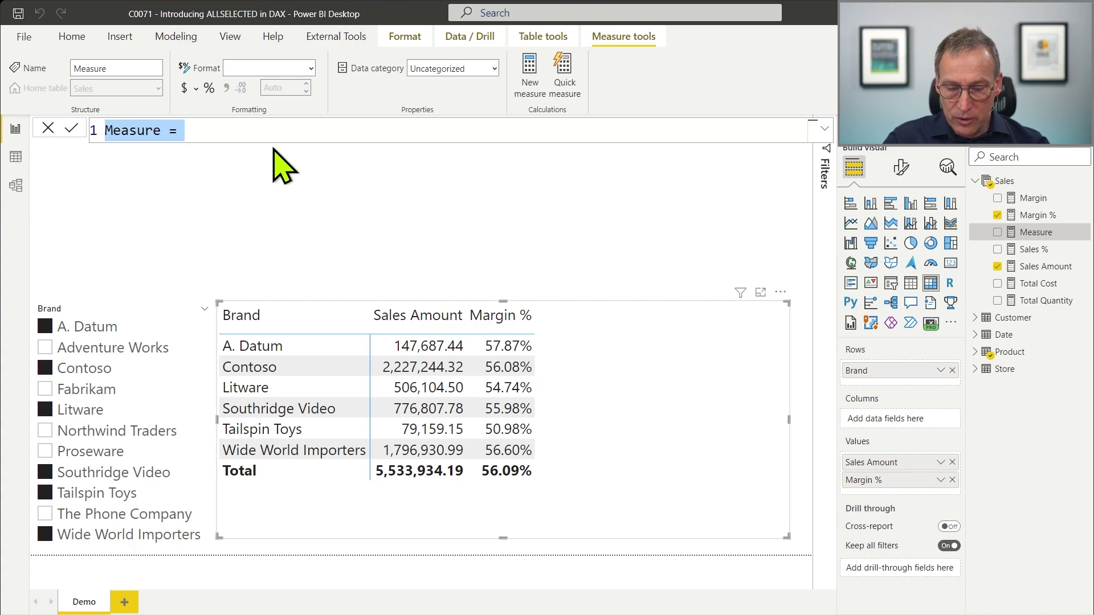
pyautogui.write('Brand Class ')
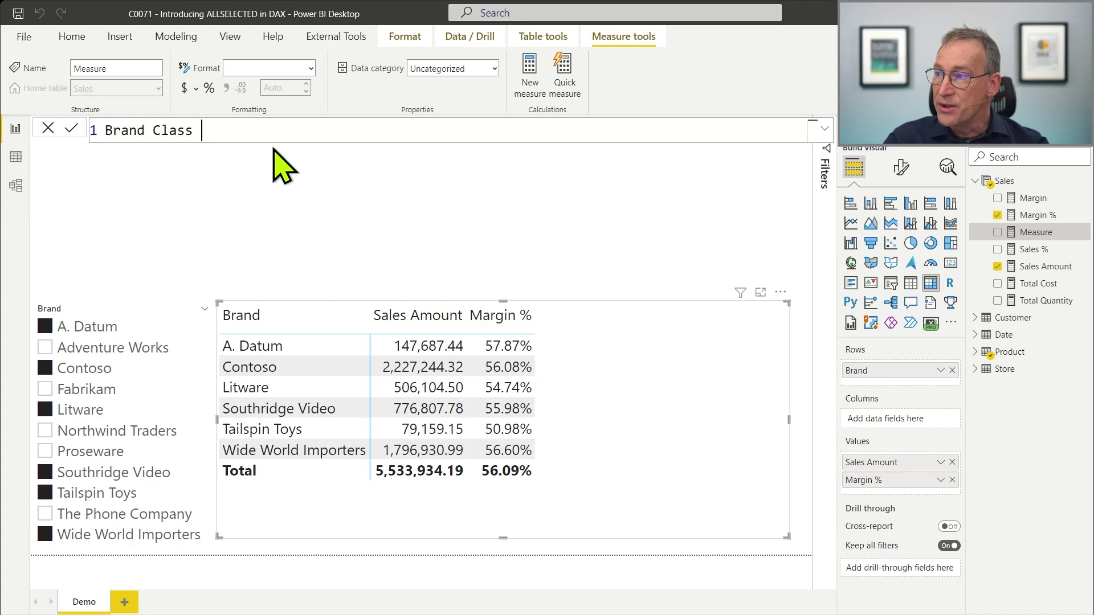
pyautogui.write('=')
pyautogui.hotkey('shift', 'Return')
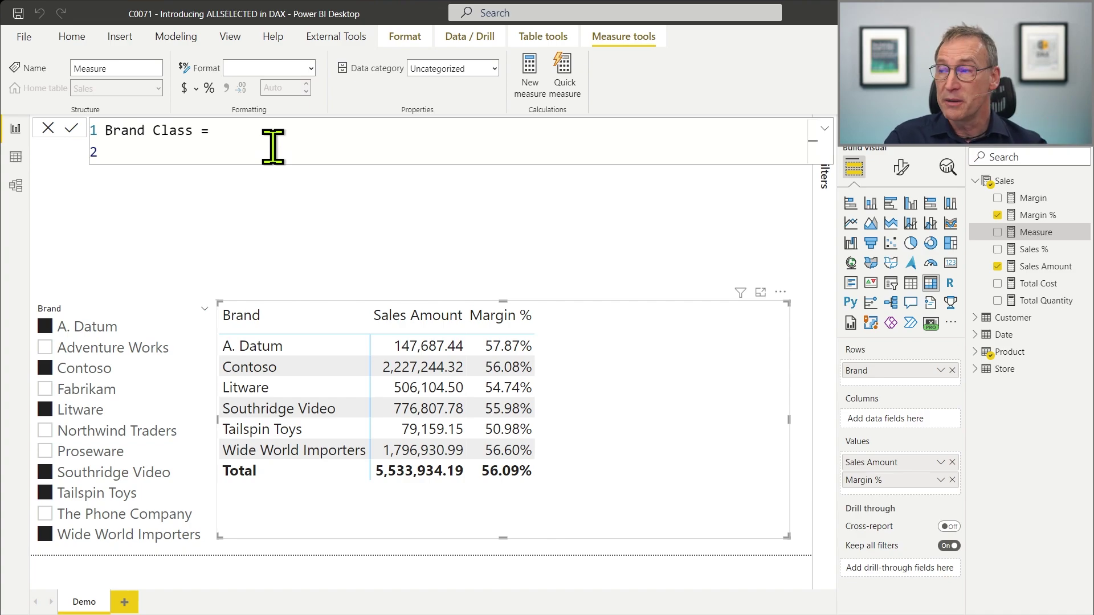
pyautogui.write('V')
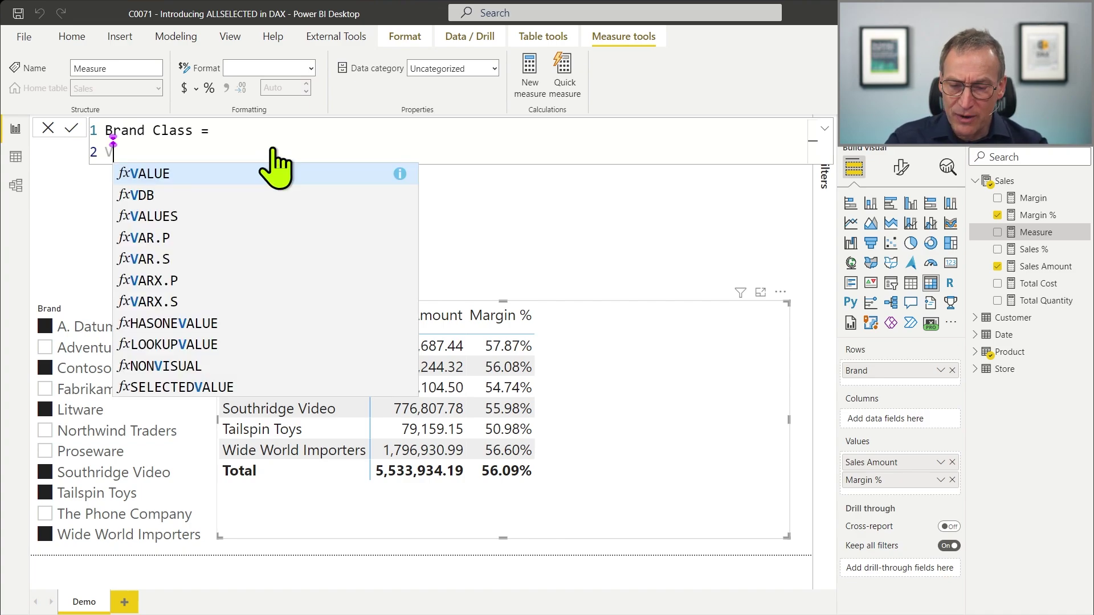
pyautogui.write('AR MinM')
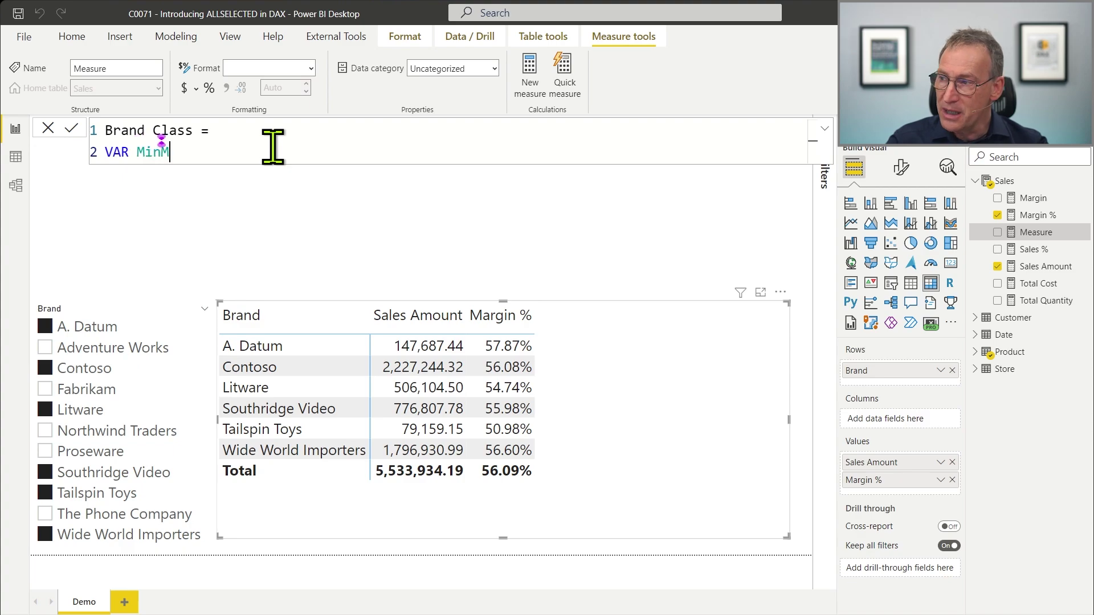
pyautogui.write('argin =')
pyautogui.hotkey('shift', 'Return')
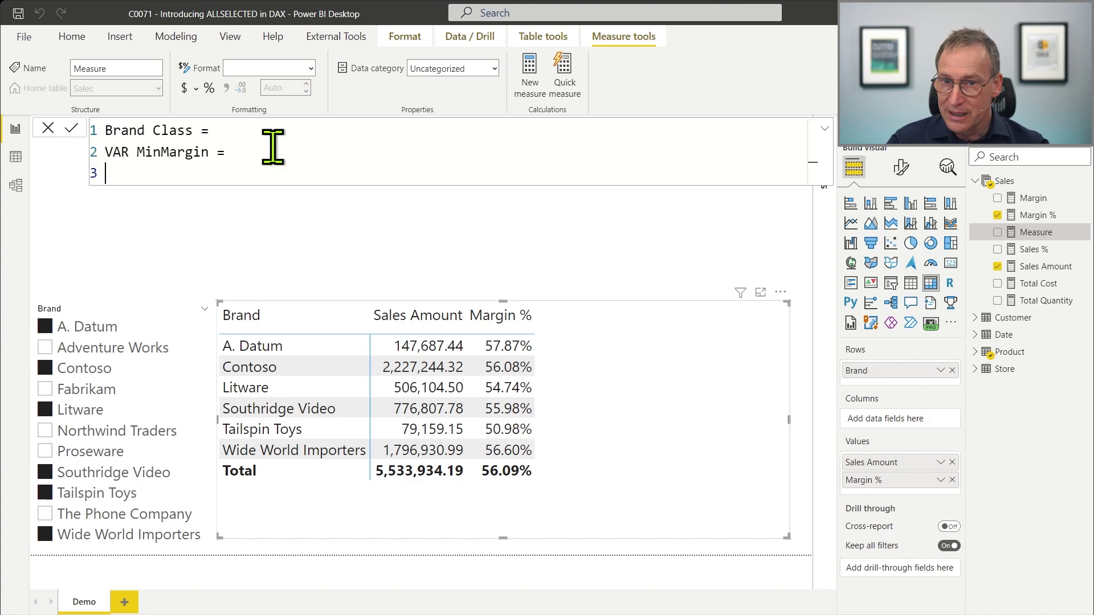
# Define MinMargin as MINX(ALLSELECTED('Product'[Brand]), [Margin %]), return MinMargin and commit
pyautogui.write('MINX ( ')
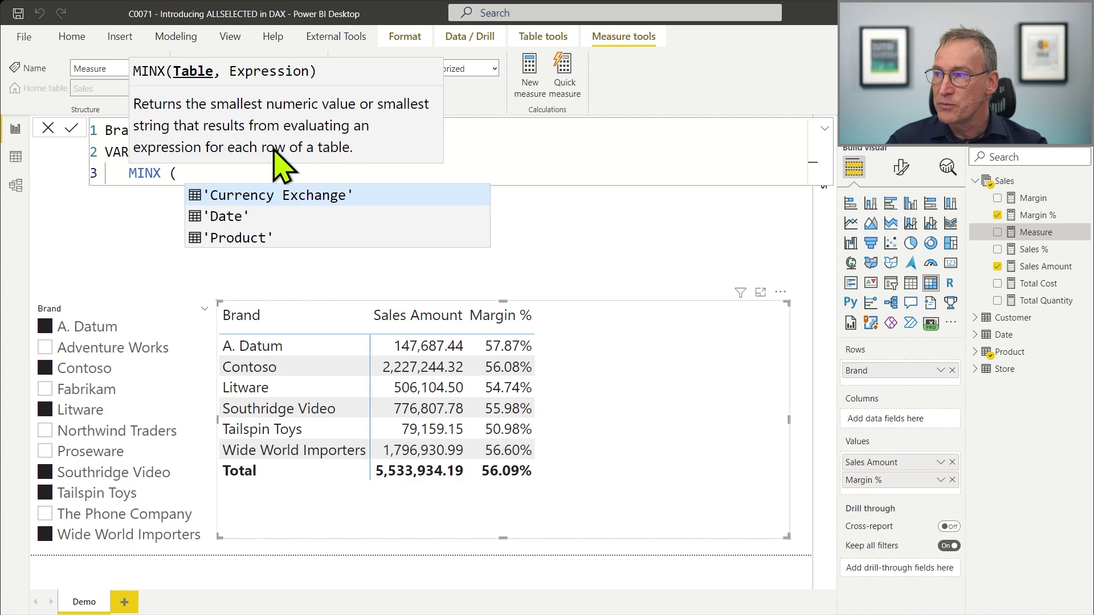
pyautogui.write("ALLSELECTED ( 'Pr")
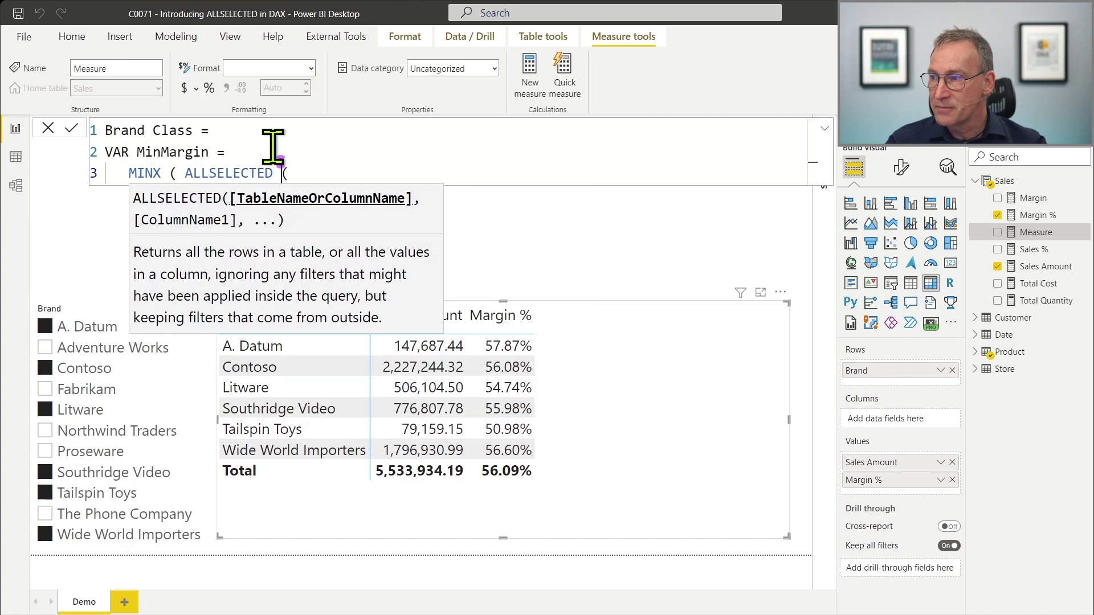
pyautogui.write('od')
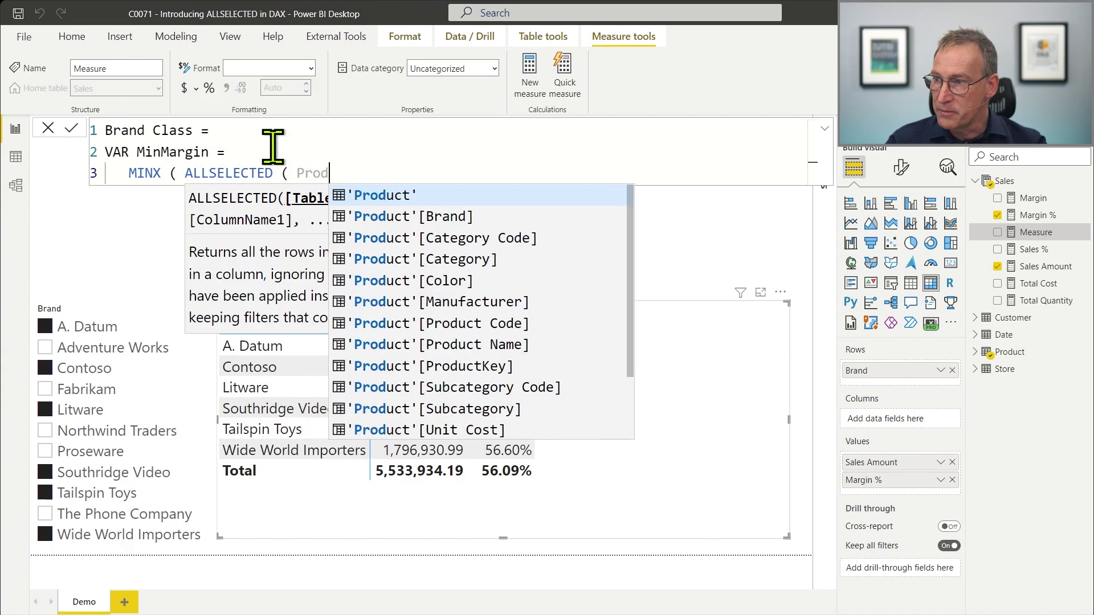
pyautogui.press('Down')
pyautogui.press('Tab')
pyautogui.write('),')
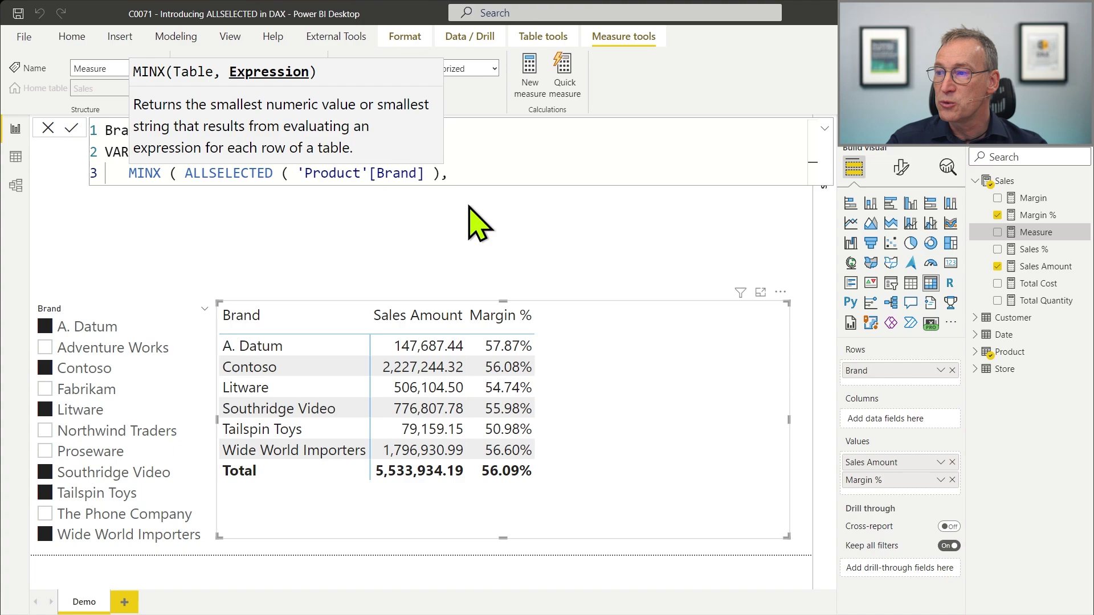
pyautogui.write('[')
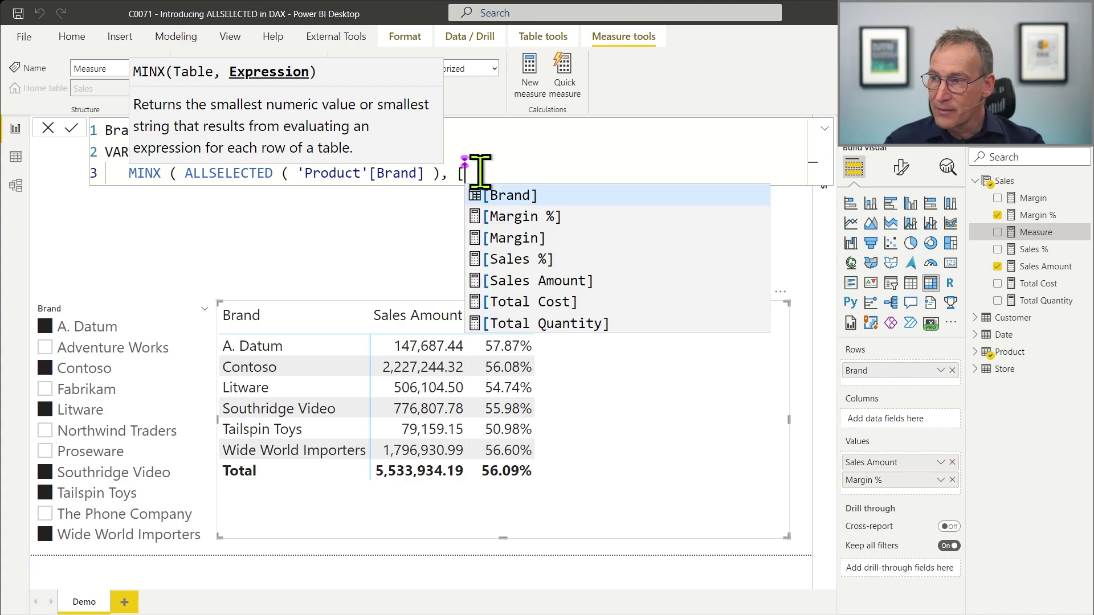
pyautogui.write('Margin %] )')
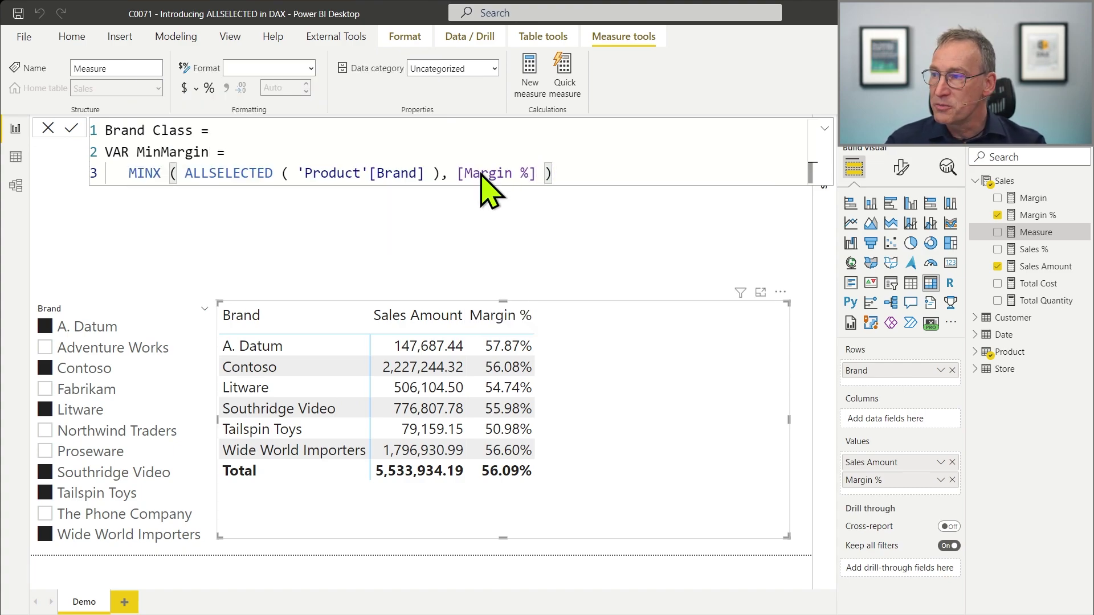
pyautogui.press('Return')
pyautogui.hotkey('shift', 'Home')
pyautogui.press('BackSpace')
pyautogui.write('RETURN')
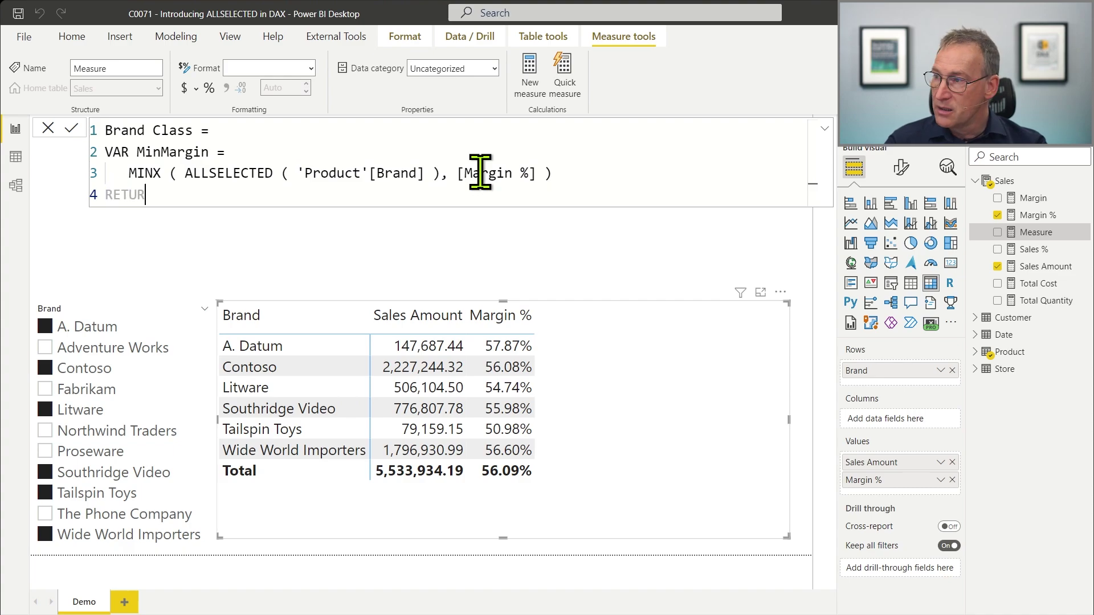
pyautogui.press('Return')
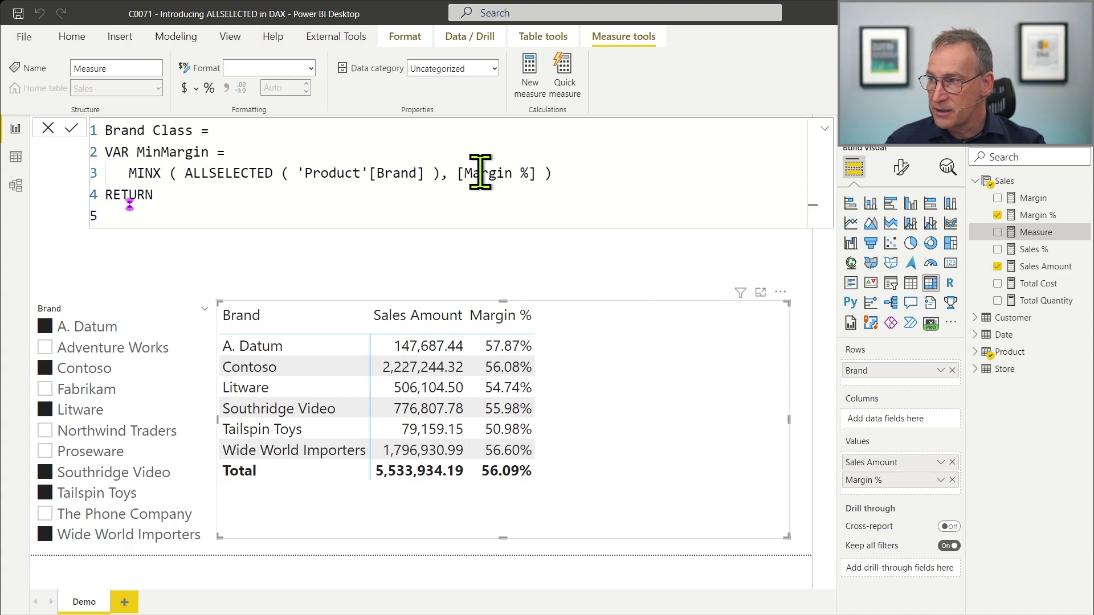
pyautogui.write('Min')
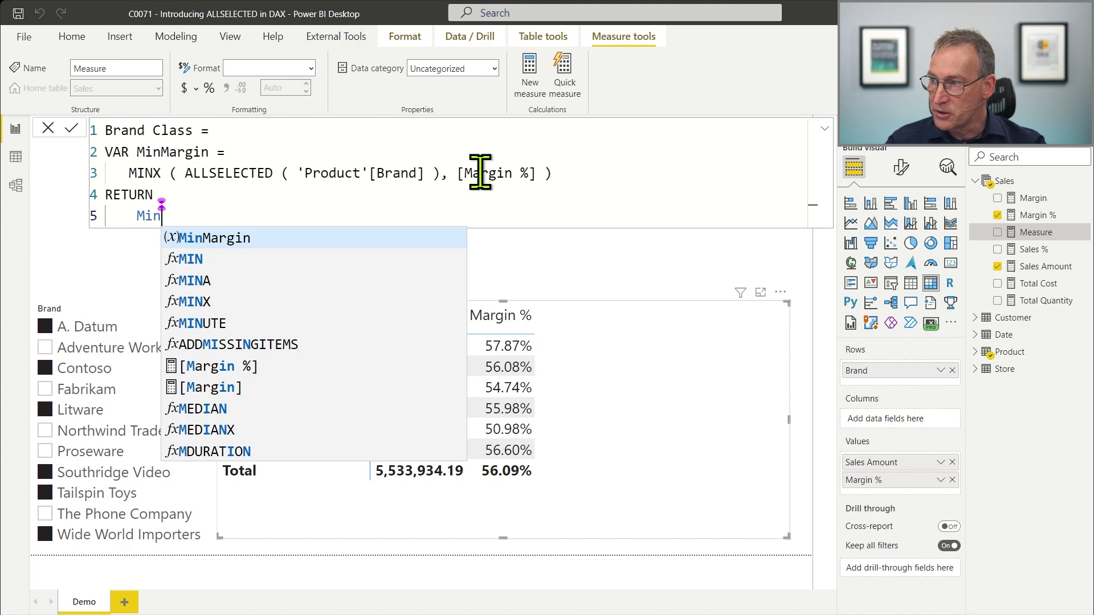
pyautogui.press('Tab')
pyautogui.press('Return')
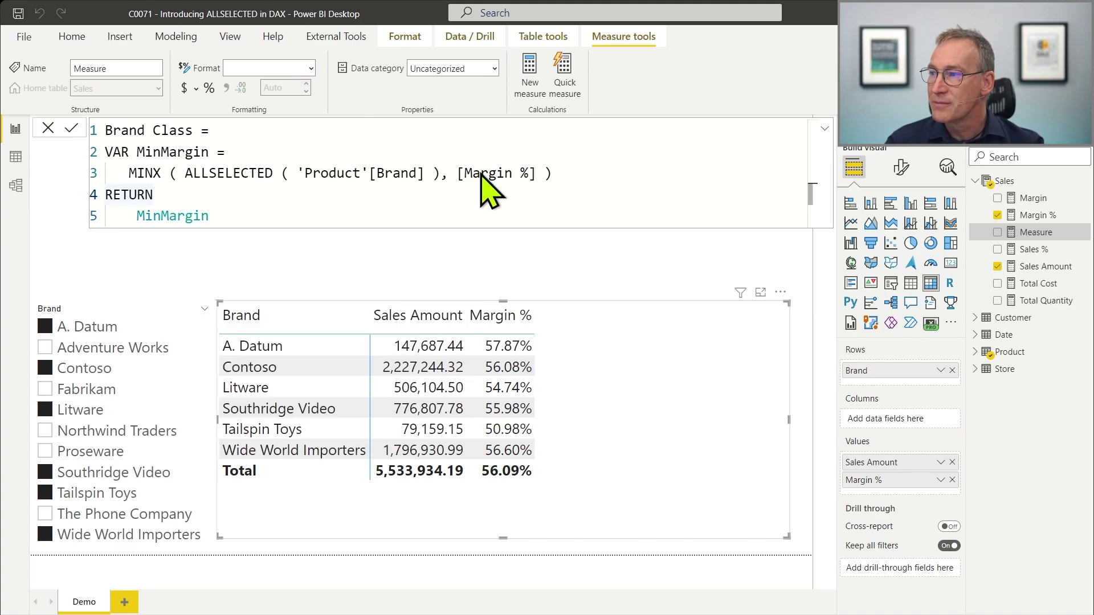
# Add Brand Class to the table as a percentage and duplicate the MinMargin variable lines
pyautogui.moveTo(1066, 200); pyautogui.dragTo(737, 395)
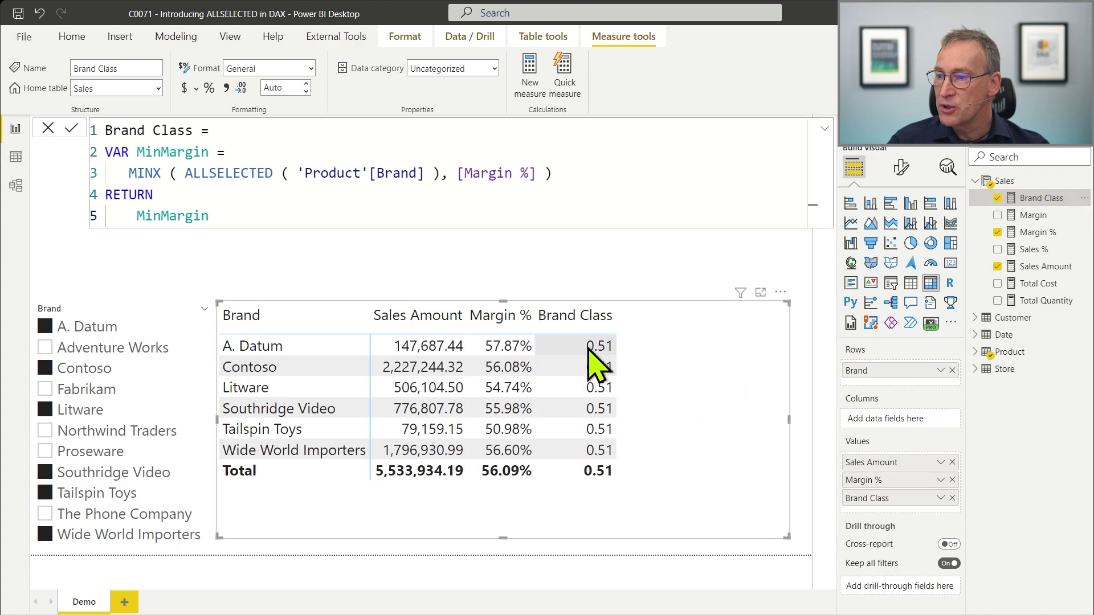
pyautogui.click(209, 89)
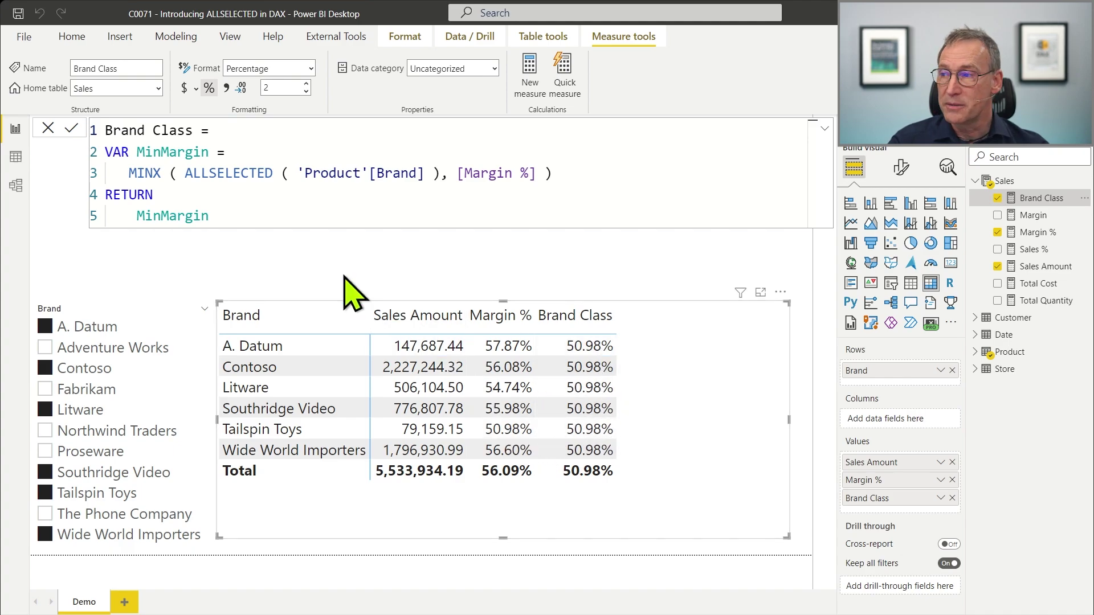
pyautogui.click(246, 194)
pyautogui.press('Up')
pyautogui.press('Up')
pyautogui.press('Home')
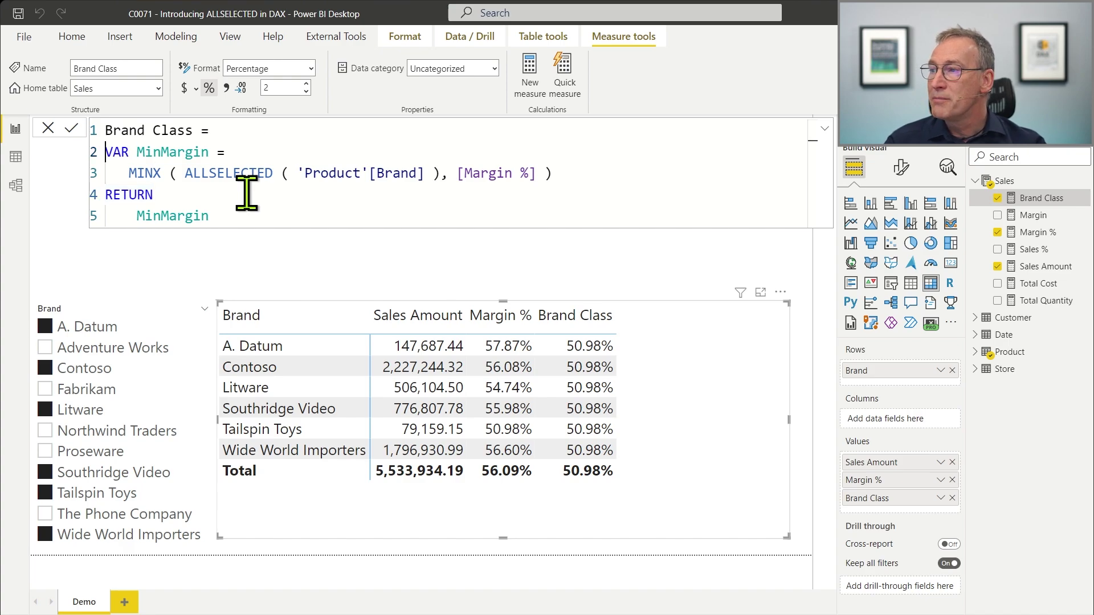
pyautogui.hotkey('shift', 'Down')
pyautogui.hotkey('shift', 'Down')
pyautogui.hotkey('ctrl', 'c')
pyautogui.press('Down')
pyautogui.press('Up')
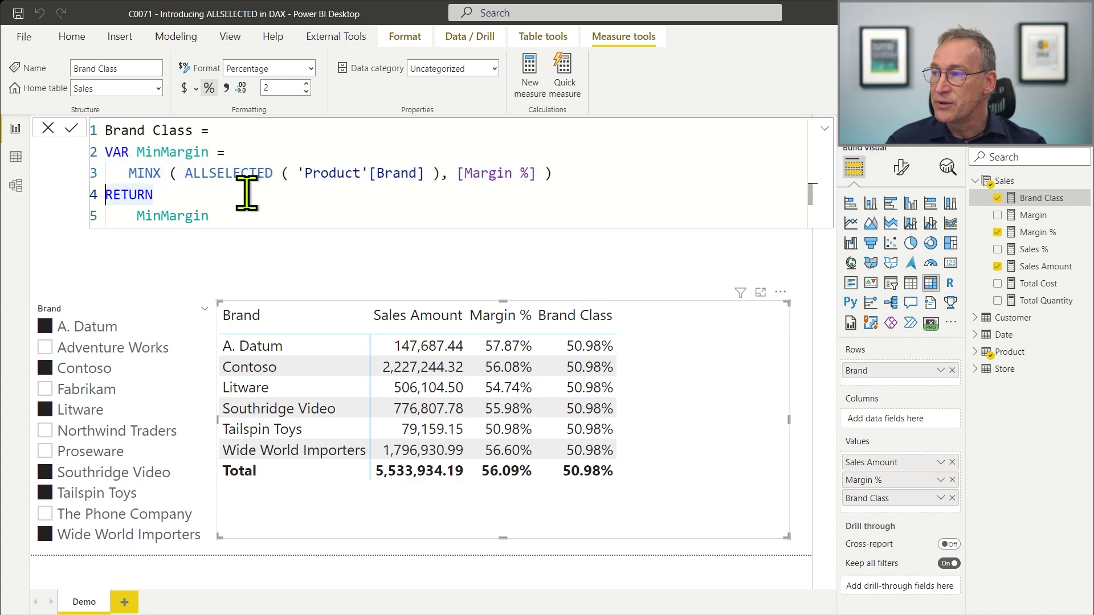
pyautogui.hotkey('ctrl', 'v')
# Turn the copy into MaxMargin using MAXX, return MaxMargin and commit, showing 57.87%
pyautogui.press('Up')
pyautogui.press('Up')
pyautogui.press('Right')
pyautogui.press('Right')
pyautogui.press('Right')
pyautogui.press('Right')
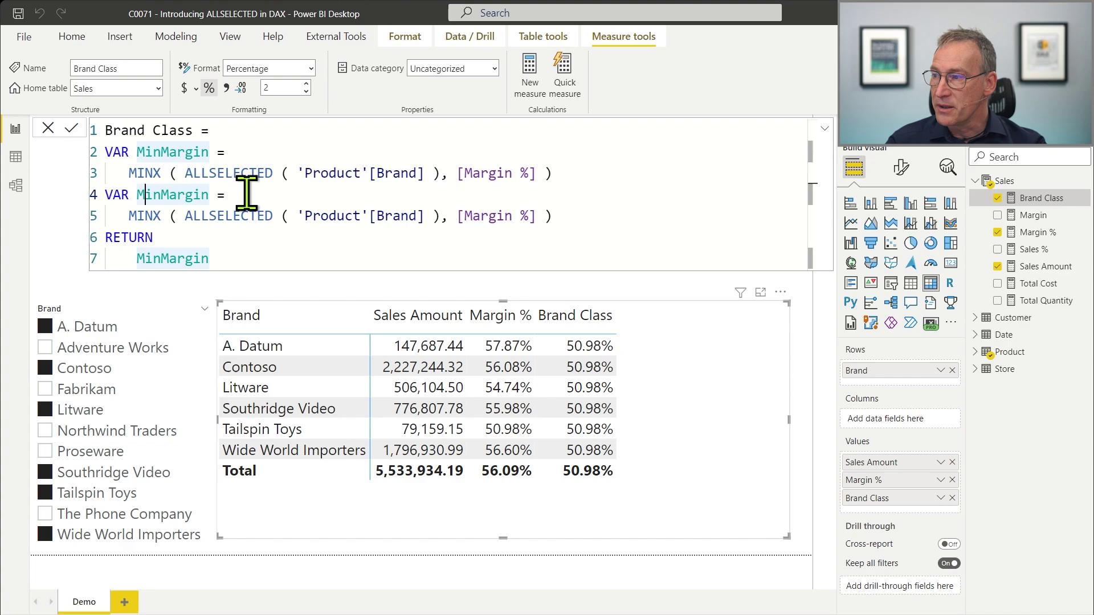
pyautogui.hotkey('shift', 'Right')
pyautogui.hotkey('shift', 'Right')
pyautogui.hotkey('shift', 'Right')
pyautogui.write('ax')
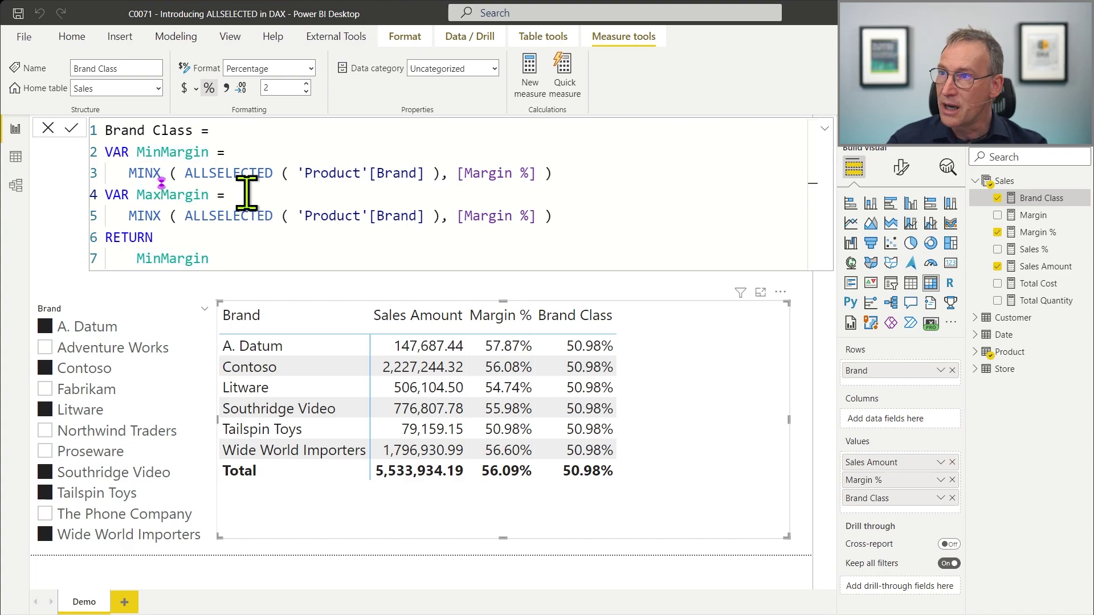
pyautogui.press('Down')
pyautogui.press('Left')
pyautogui.press('Left')
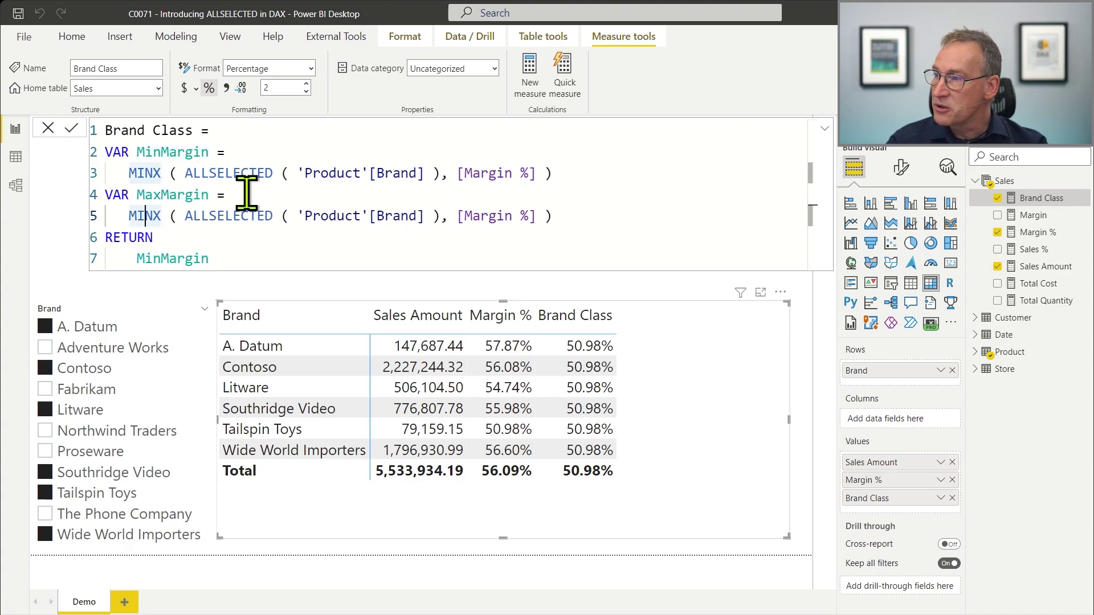
pyautogui.press('BackSpace')
pyautogui.press('Delete')
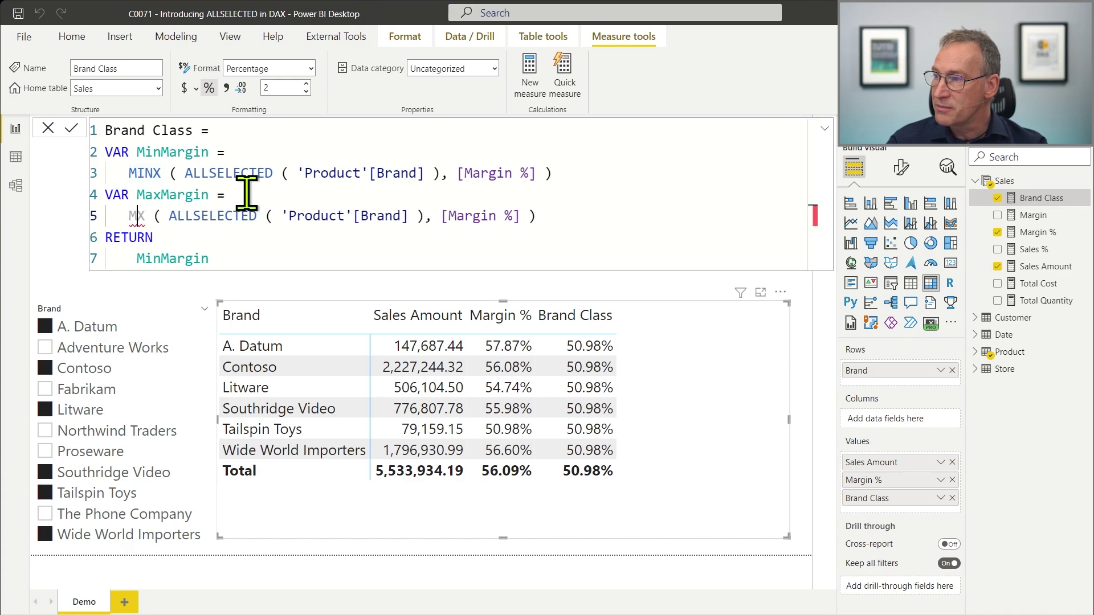
pyautogui.write('AX')
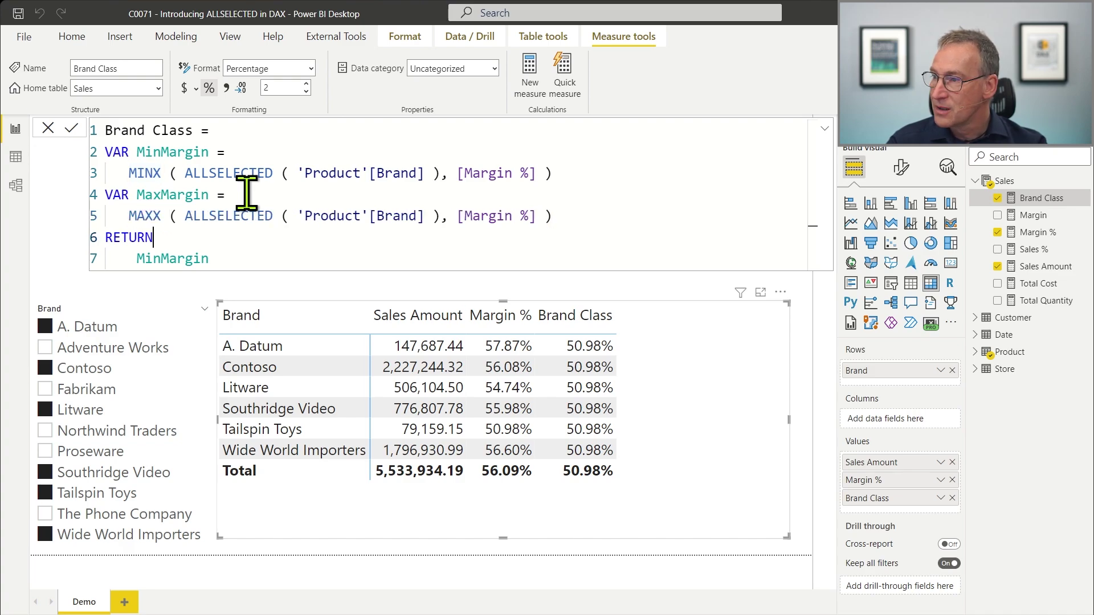
pyautogui.press('Down')
pyautogui.press('Down')
pyautogui.press('End')
pyautogui.hotkey('shift', 'Home')
pyautogui.write('MaxMargin')
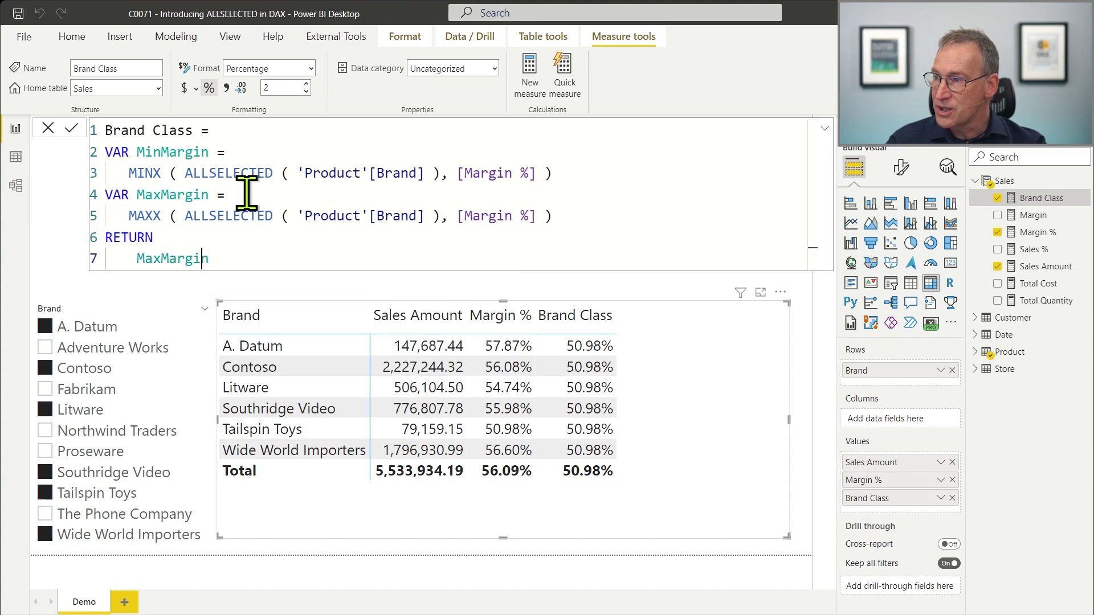
pyautogui.press('Return')
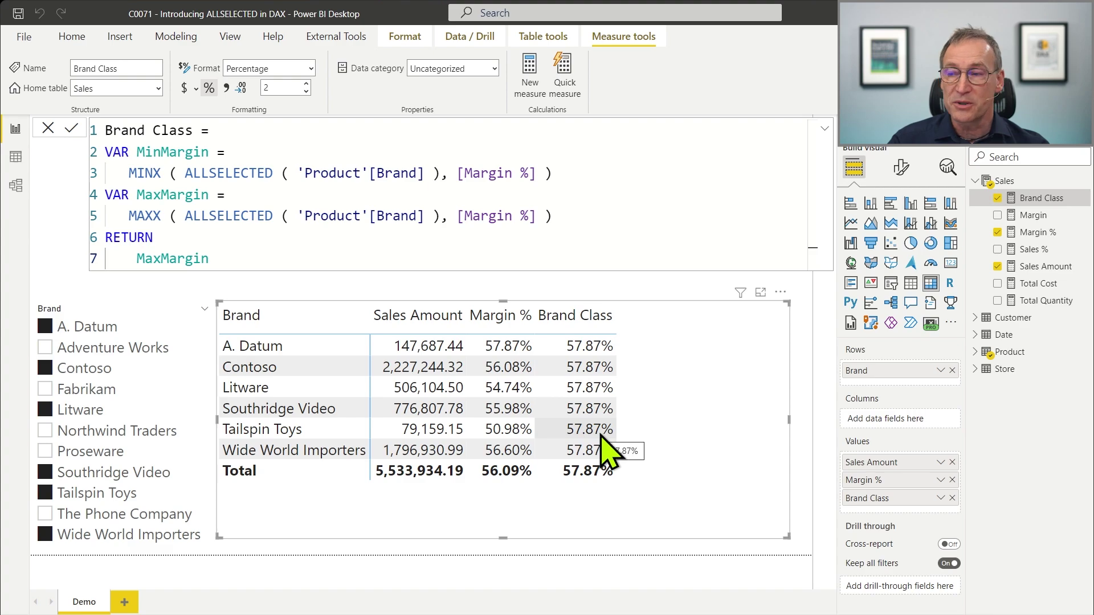
# Add VAR Step = ( MaxMargin - MinMargin ) / 3 and make Brand Class return Step
pyautogui.click(271, 220)
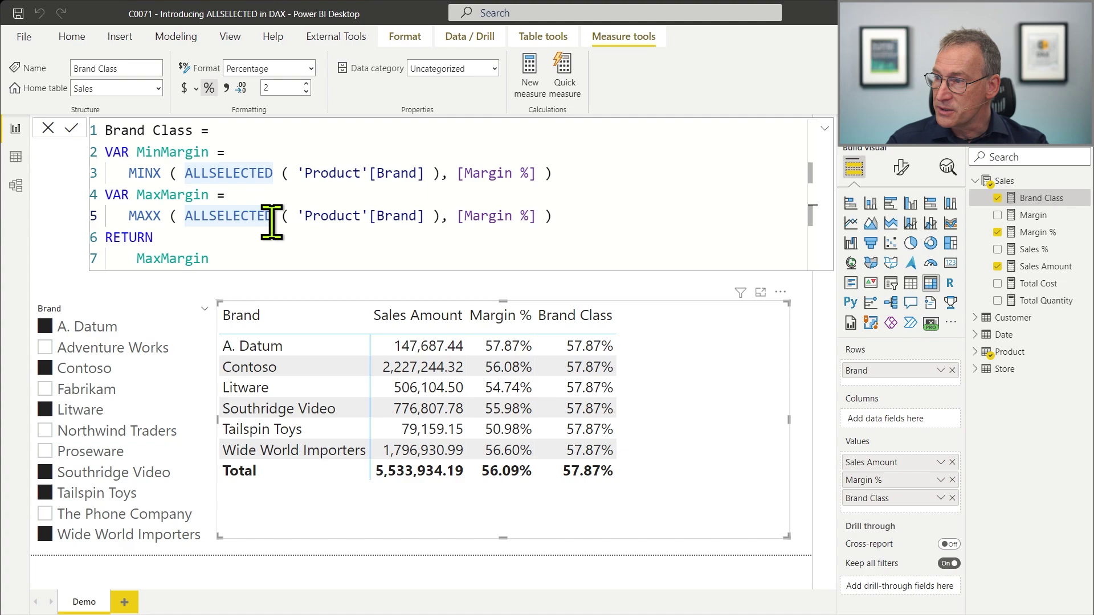
pyautogui.click(564, 217)
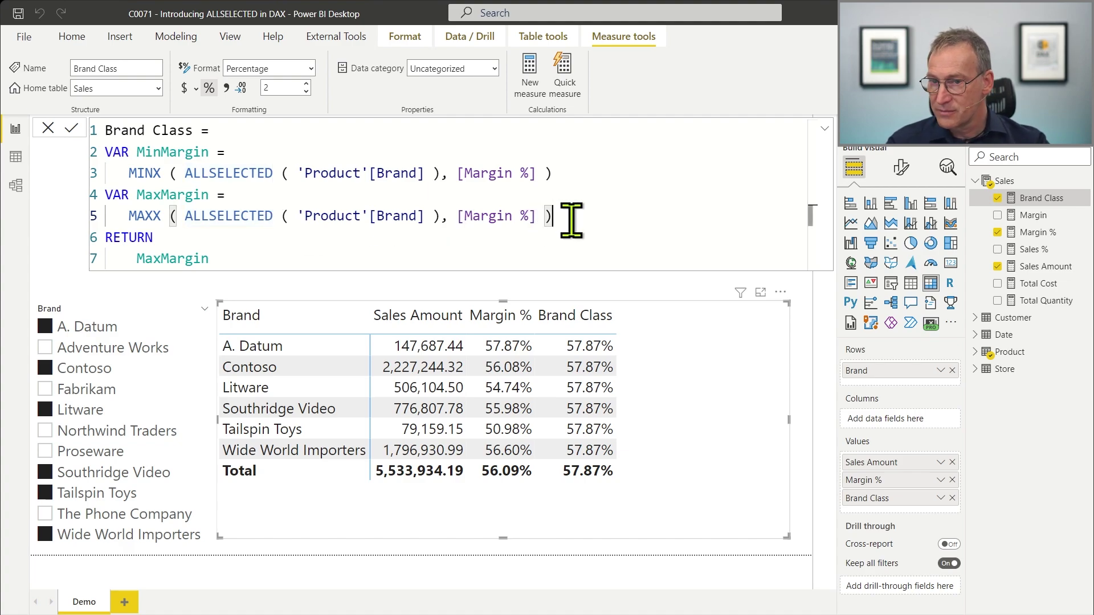
pyautogui.hotkey('shift', 'Return')
pyautogui.hotkey('shift', 'Home')
pyautogui.write('VAR ')
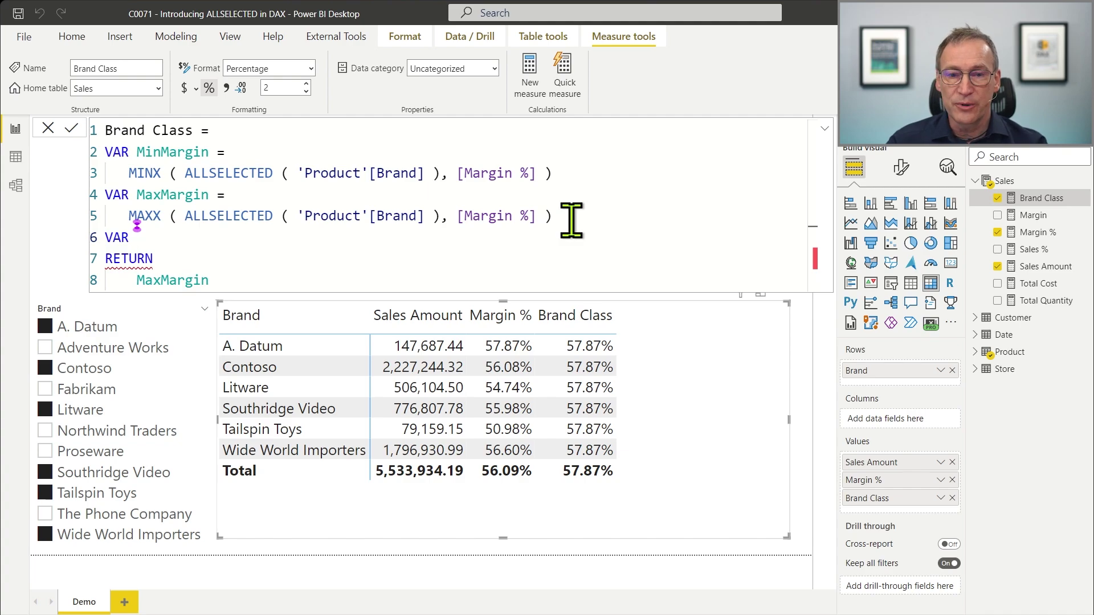
pyautogui.write('Step = ')
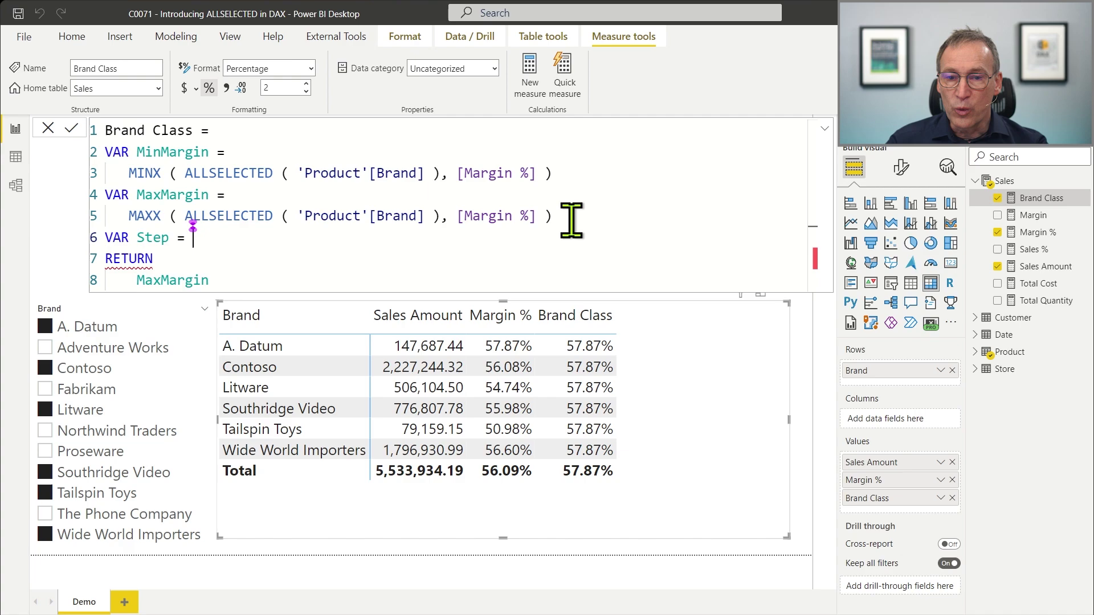
pyautogui.write('(Ma')
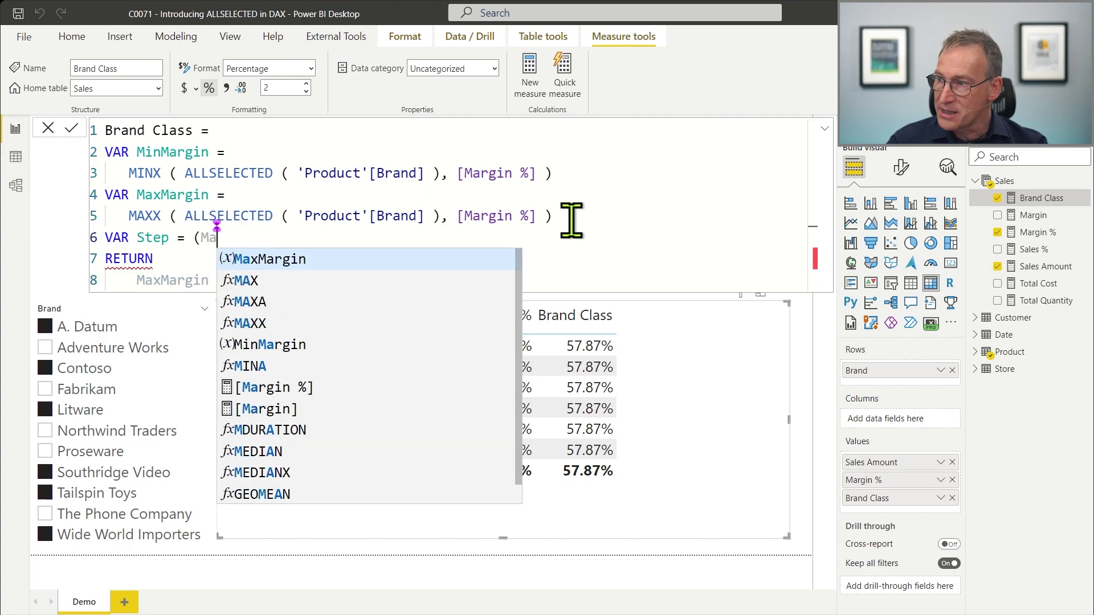
pyautogui.write('x M')
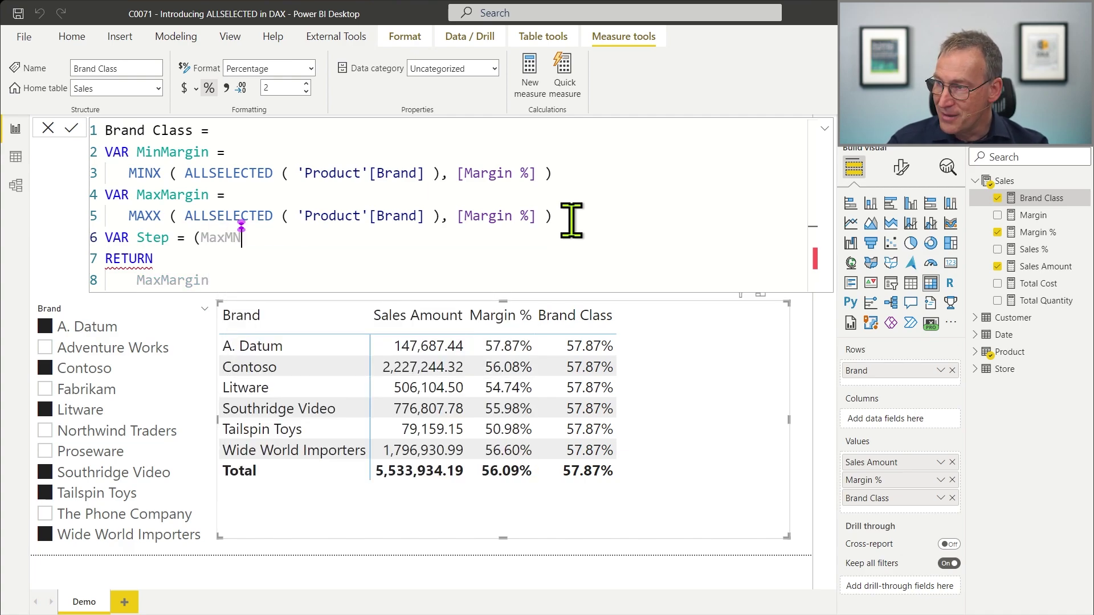
pyautogui.write('argin')
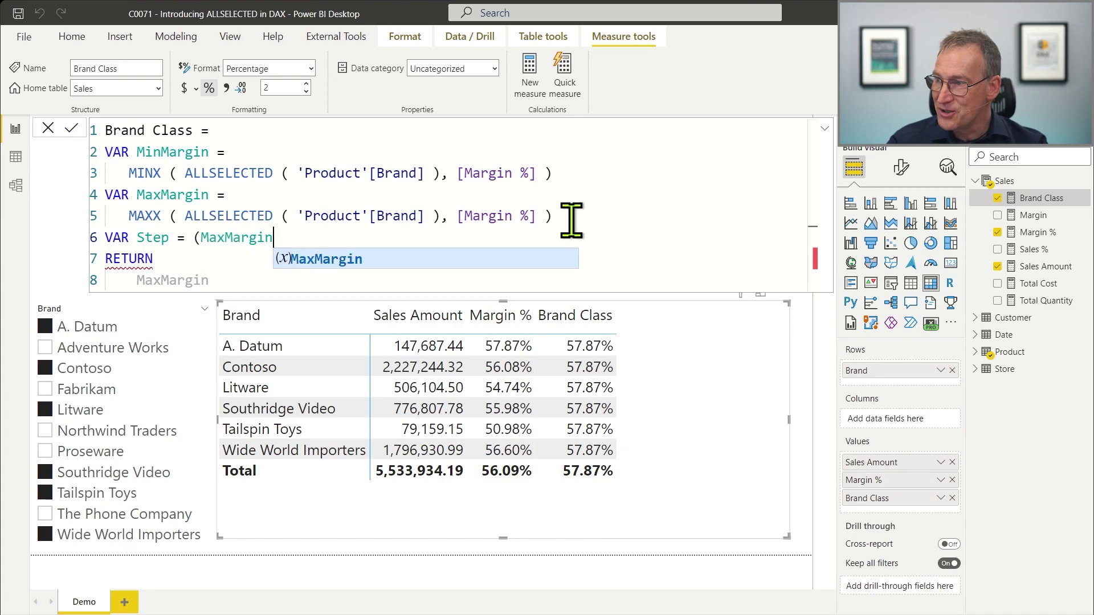
pyautogui.press('Tab')
pyautogui.write('- ')
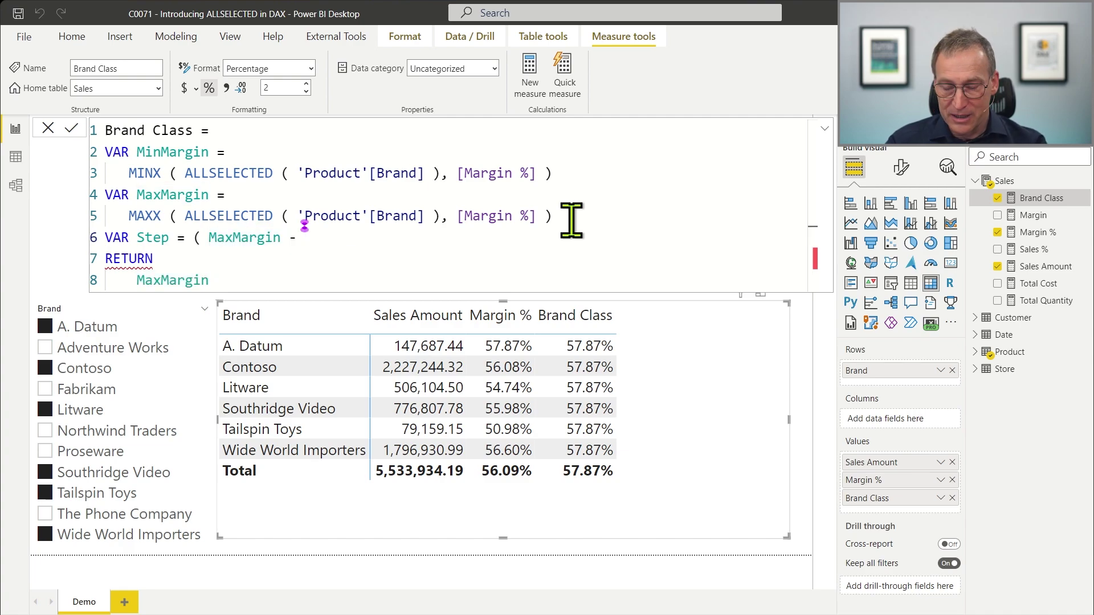
pyautogui.write('MinMargin ) ')
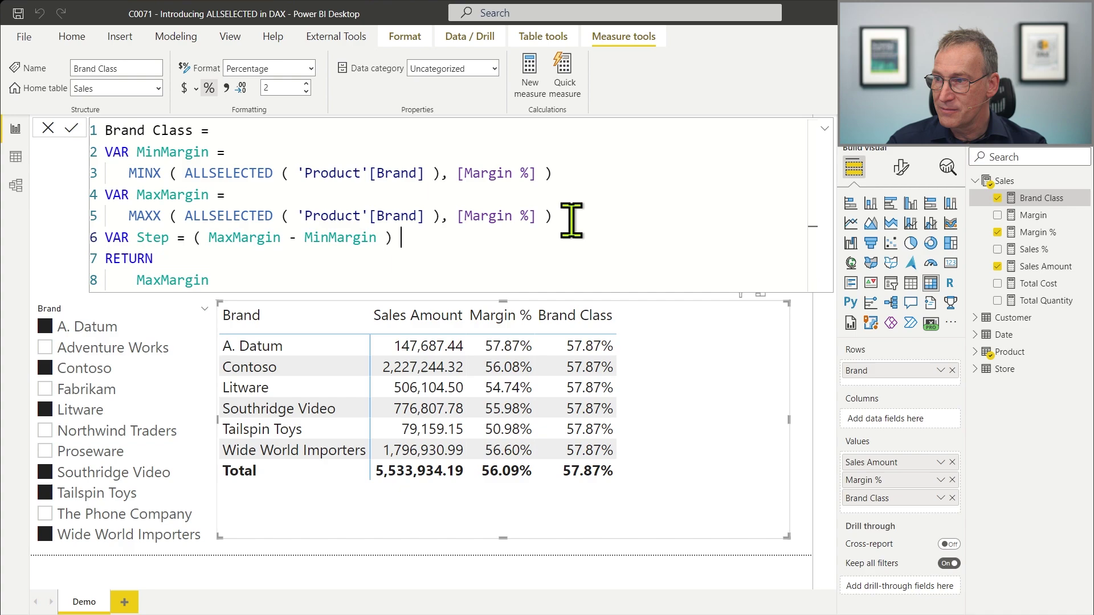
pyautogui.write('/ ')
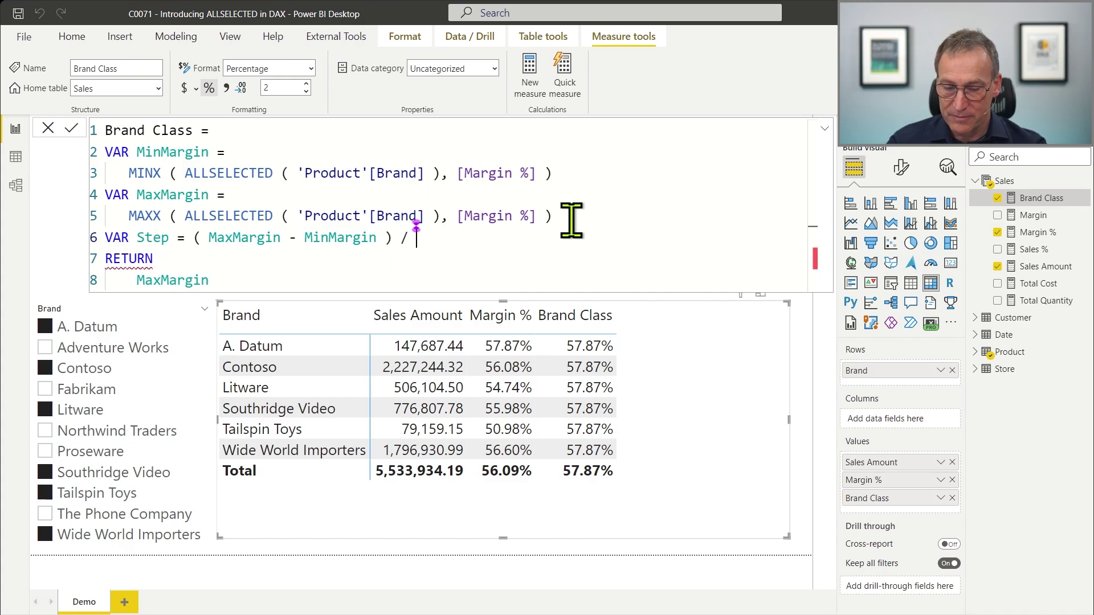
pyautogui.write('3')
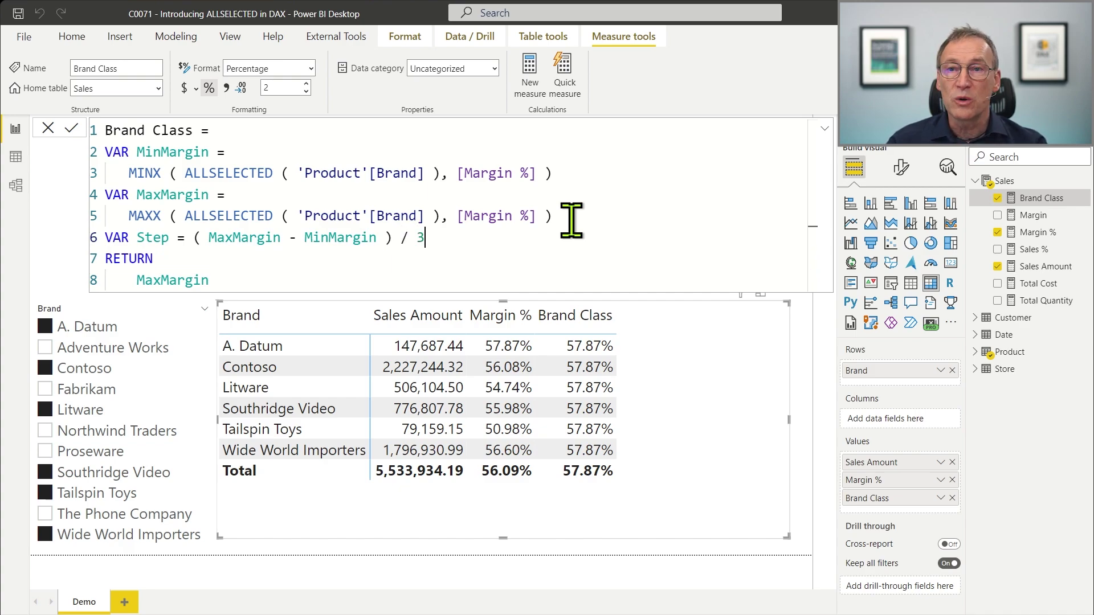
pyautogui.press('Right')
pyautogui.press('Right')
pyautogui.press('Right')
pyautogui.press('Right')
pyautogui.press('Right')
pyautogui.press('Right')
pyautogui.press('Right')
pyautogui.press('Right')
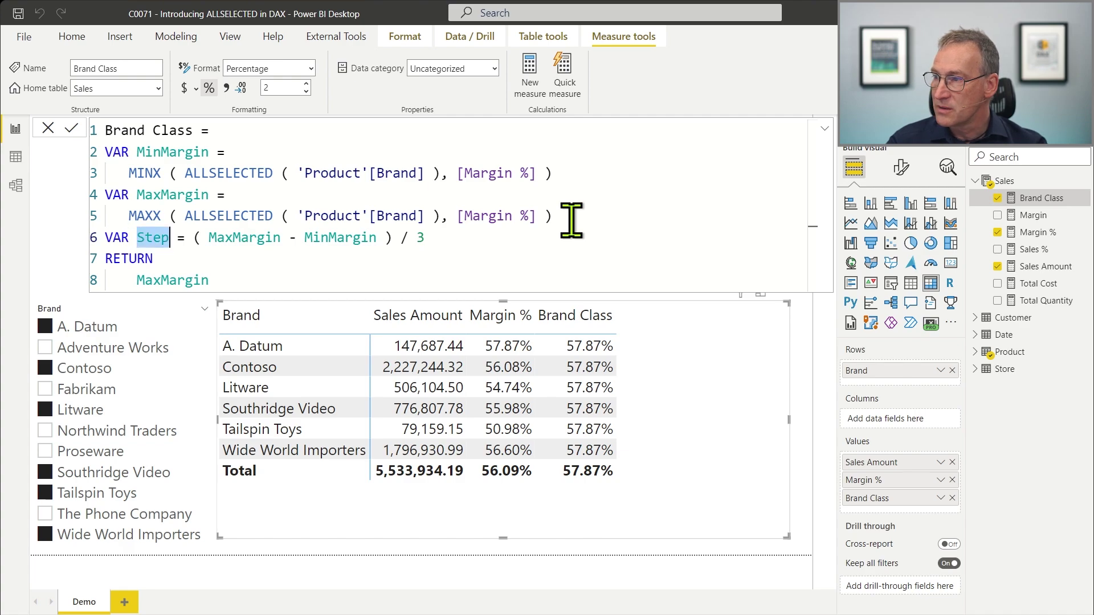
pyautogui.press('Down')
pyautogui.press('Down')
pyautogui.hotkey('ctrl', 'd')
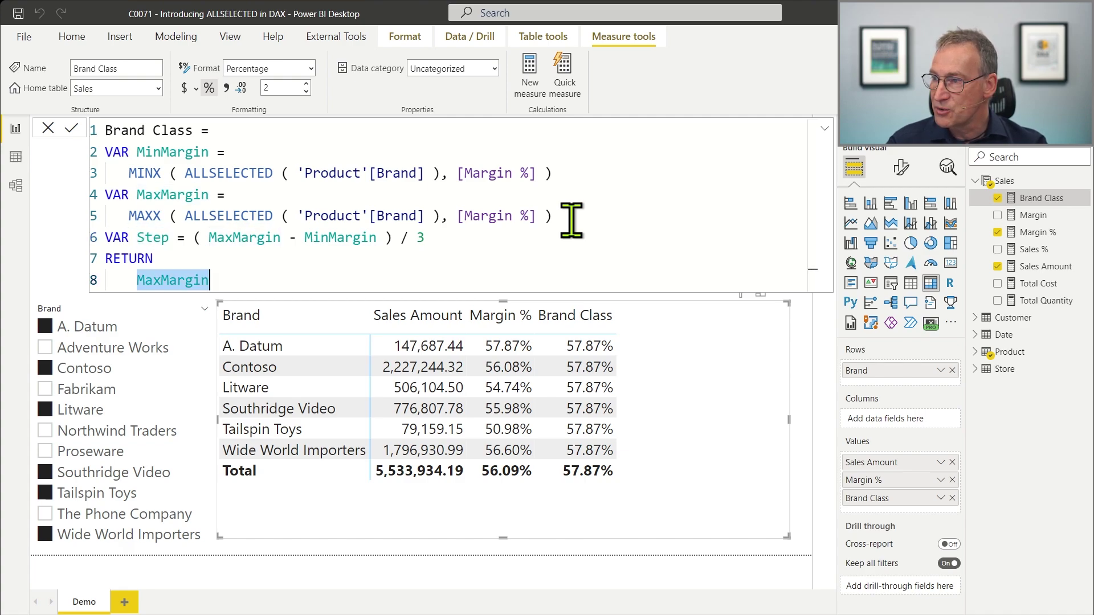
pyautogui.write('Step')
pyautogui.press('Return')
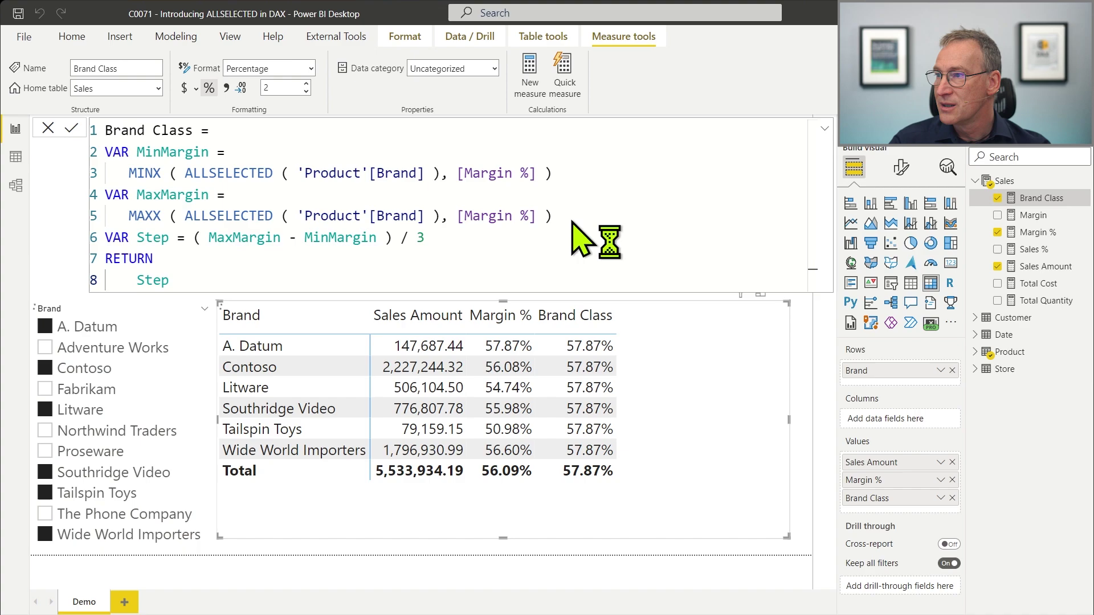
# Set the Brand Class format to Decimal number, showing 0.02
pyautogui.click(310, 69)
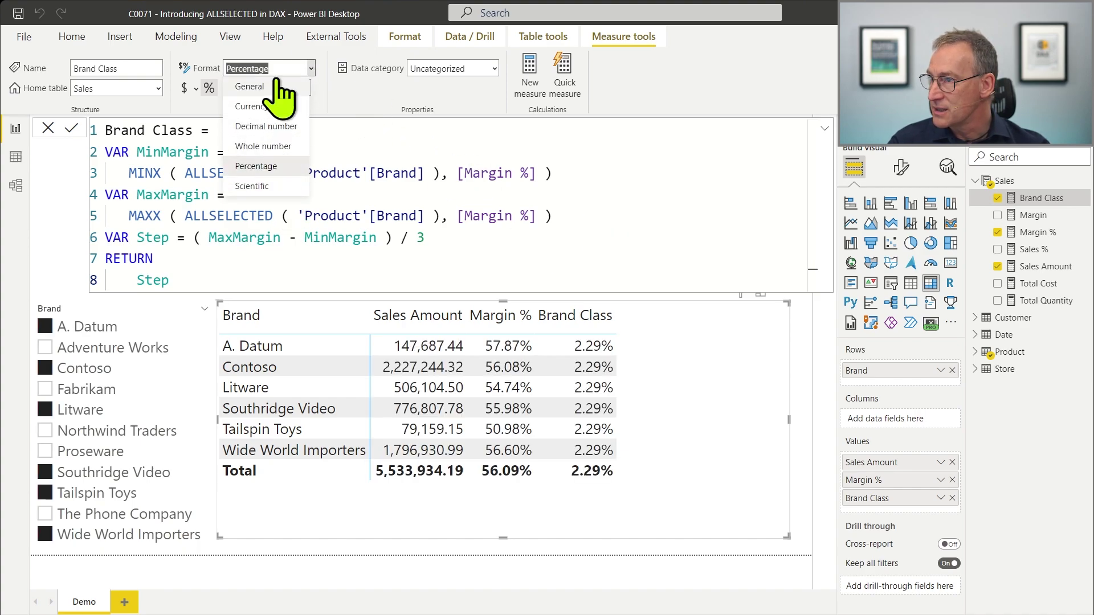
pyautogui.click(251, 87)
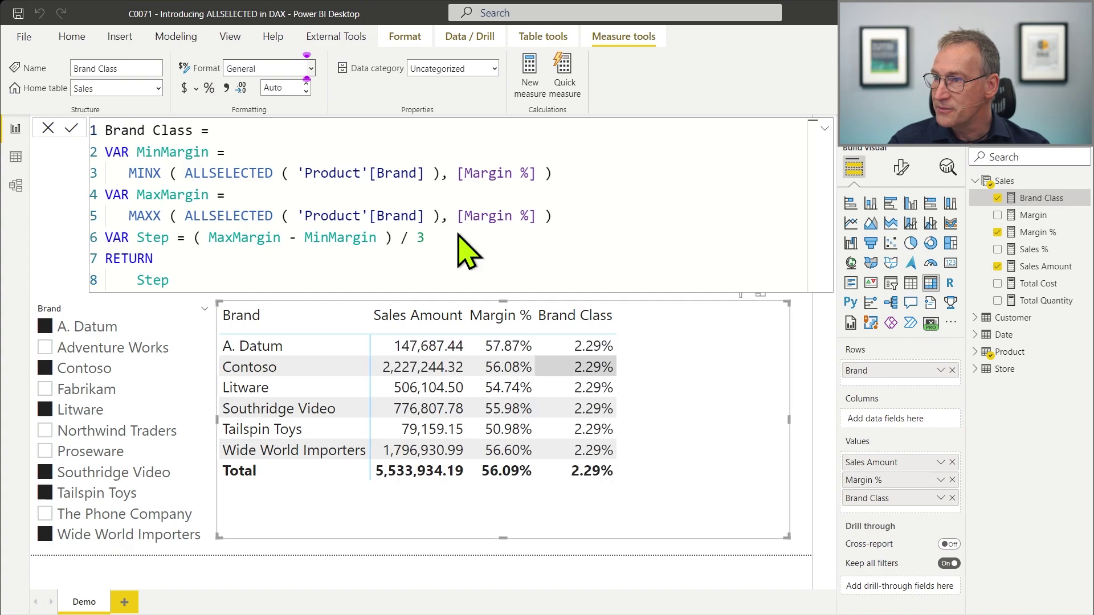
pyautogui.click(309, 69)
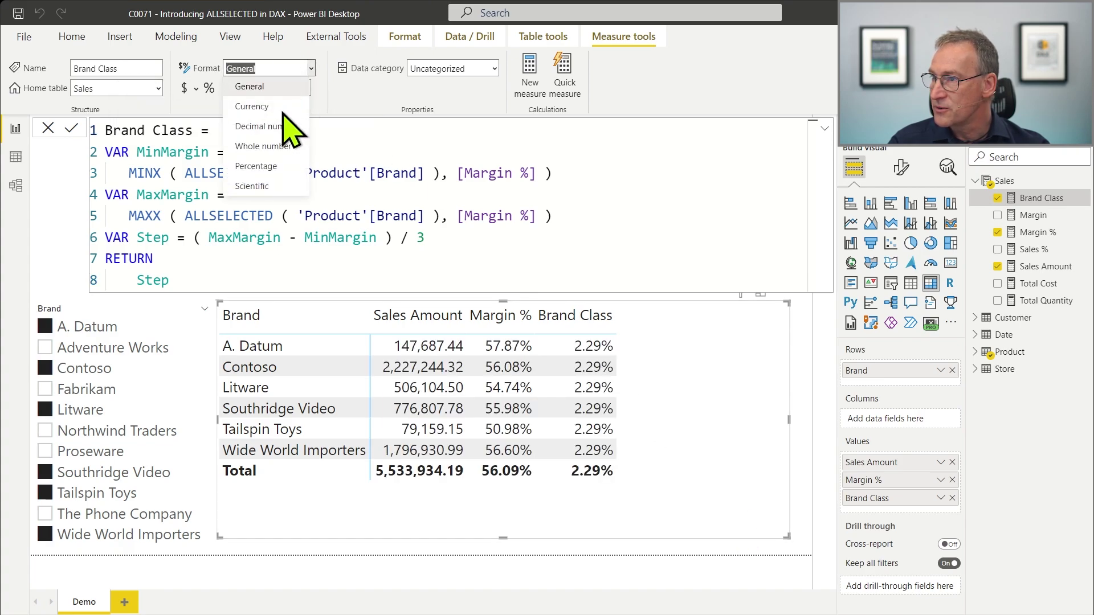
pyautogui.click(277, 127)
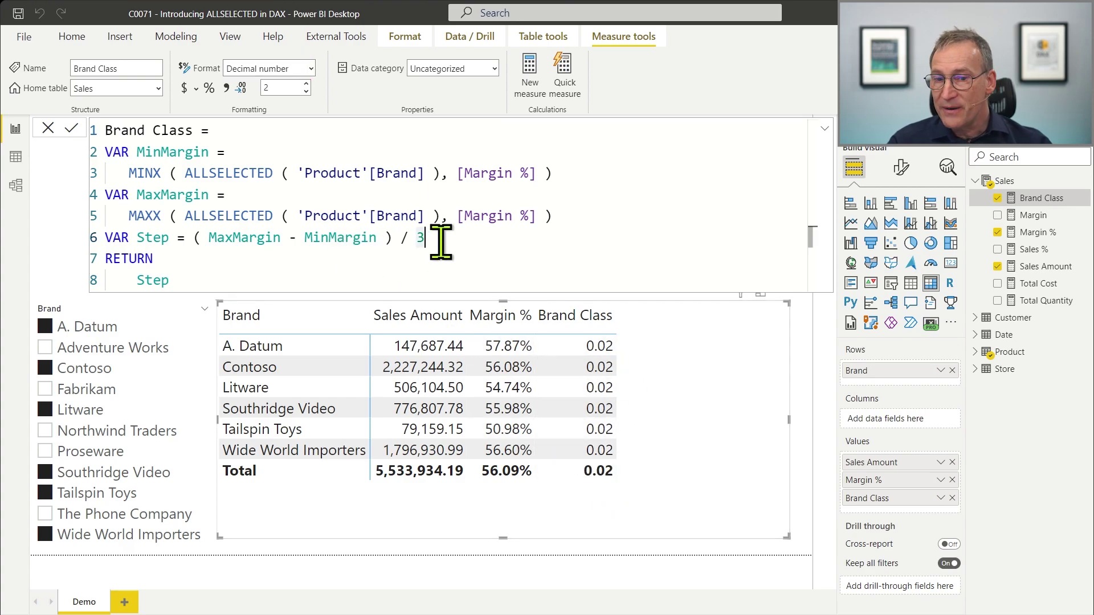
# Add a new line declaring VAR CurMargin = [Margin %] in Brand Class
pyautogui.hotkey('shift', 'Return')
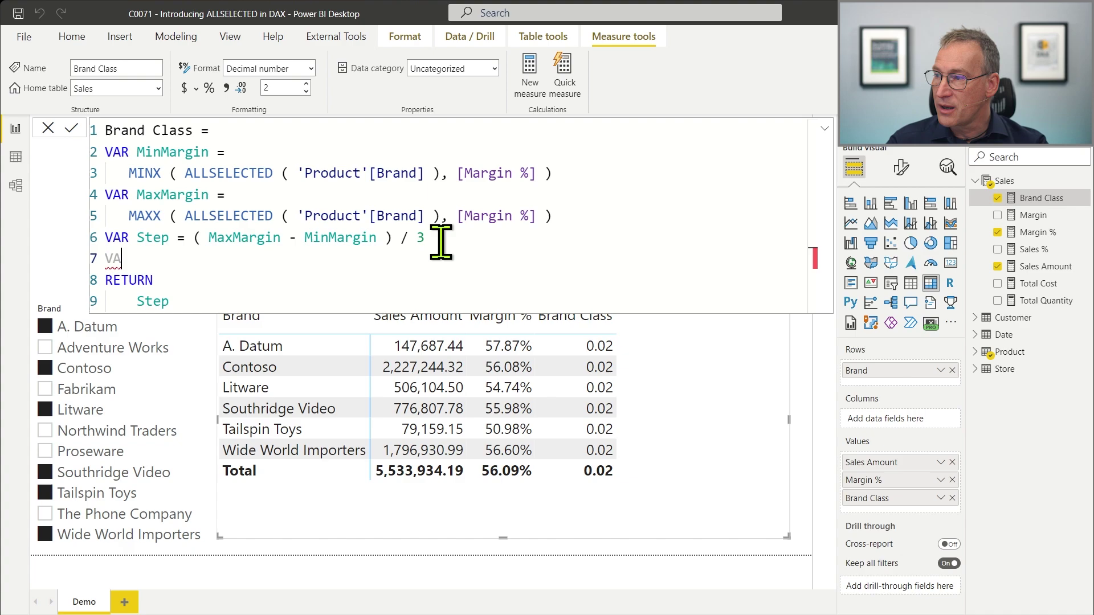
pyautogui.write('R Cur')
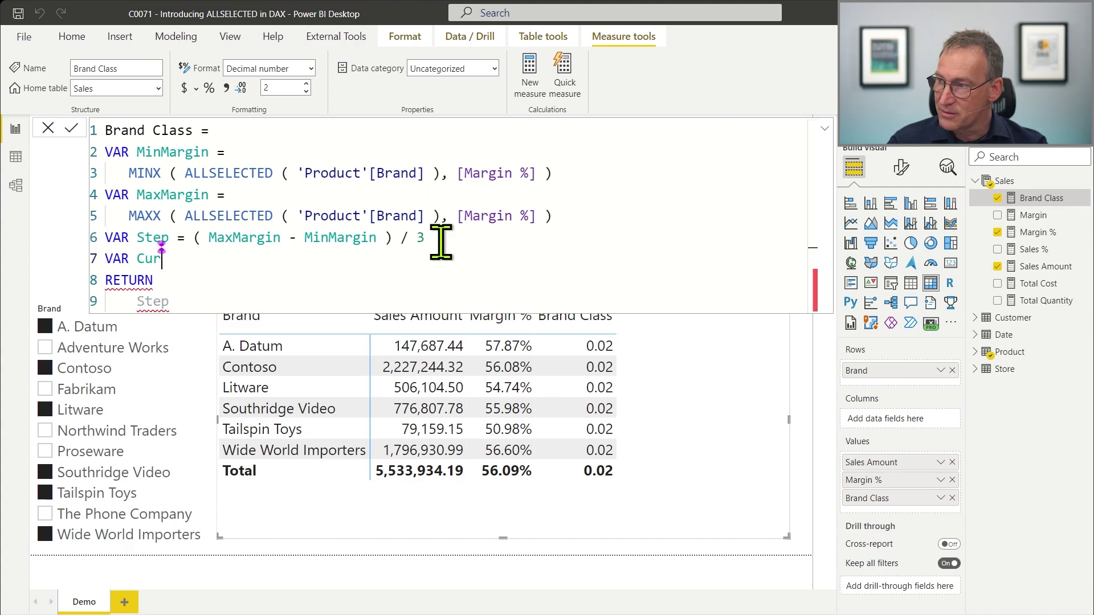
pyautogui.write('Margin = ')
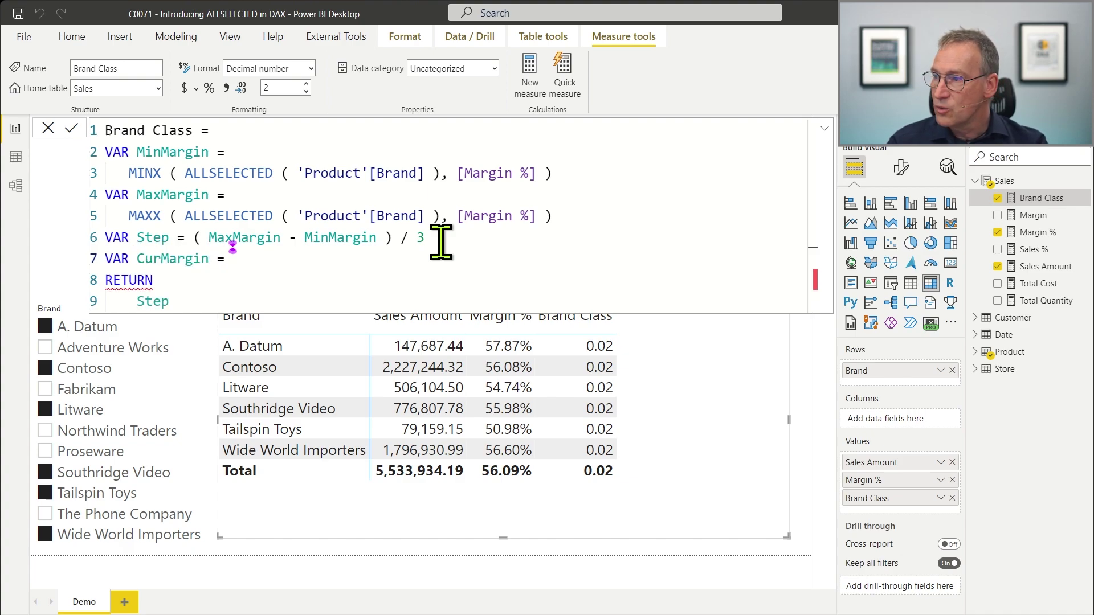
pyautogui.write('[M')
pyautogui.press('Up')
pyautogui.press('Tab')
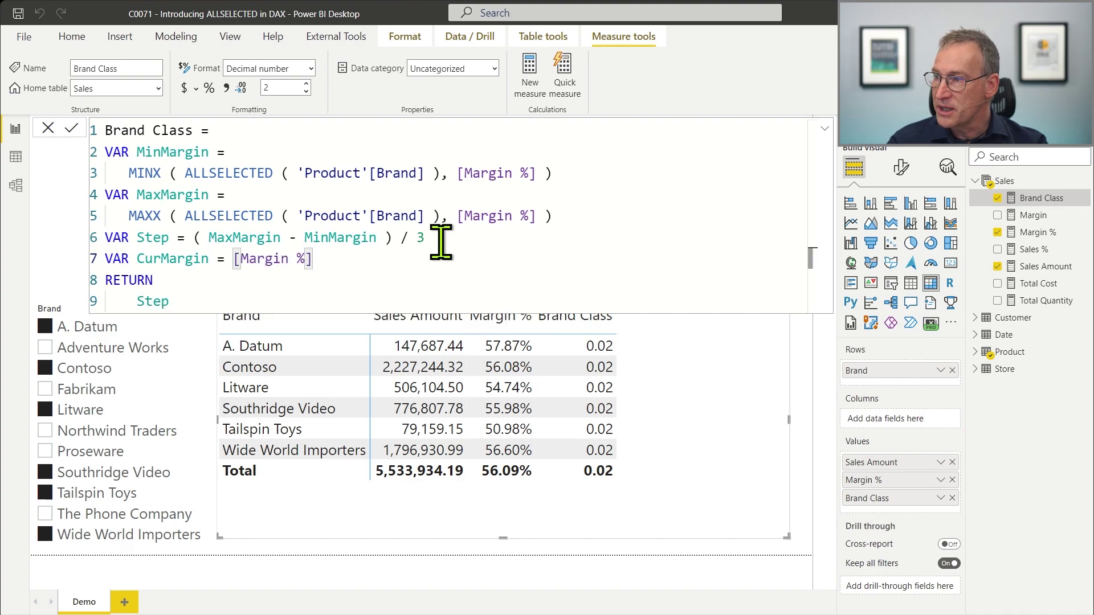
# Replace Step after RETURN with CurMargin and commit, showing each brand's margin
pyautogui.press('Home')
pyautogui.hotkey('ctrl', 'Right')
pyautogui.hotkey('ctrl', 'shift', 'Right')
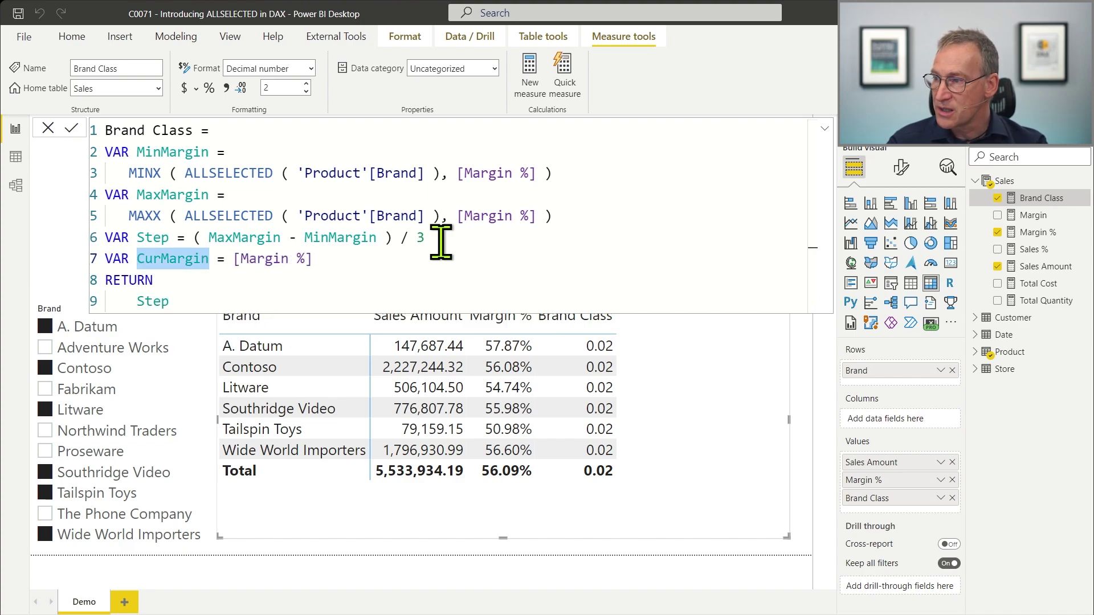
pyautogui.hotkey('ctrl', 'c')
pyautogui.press('Down')
pyautogui.press('Down')
pyautogui.hotkey('ctrl', 'shift', 'Left')
pyautogui.hotkey('ctrl', 'v')
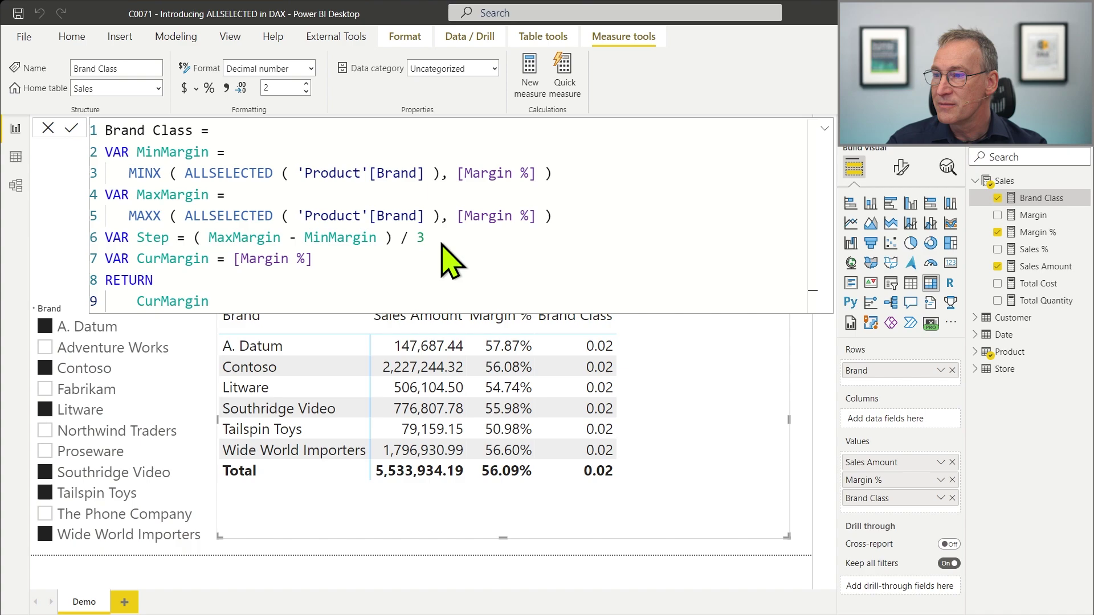
pyautogui.press('Return')
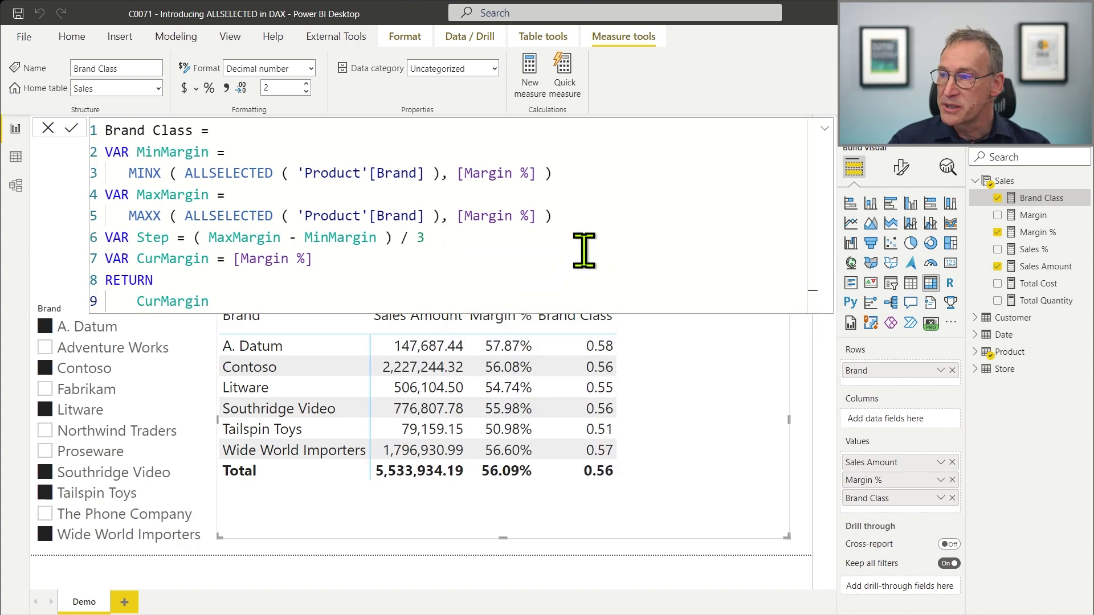
# Declare a Result variable above RETURN starting SWITCH( TRUE(), in Brand Class
pyautogui.click(399, 273)
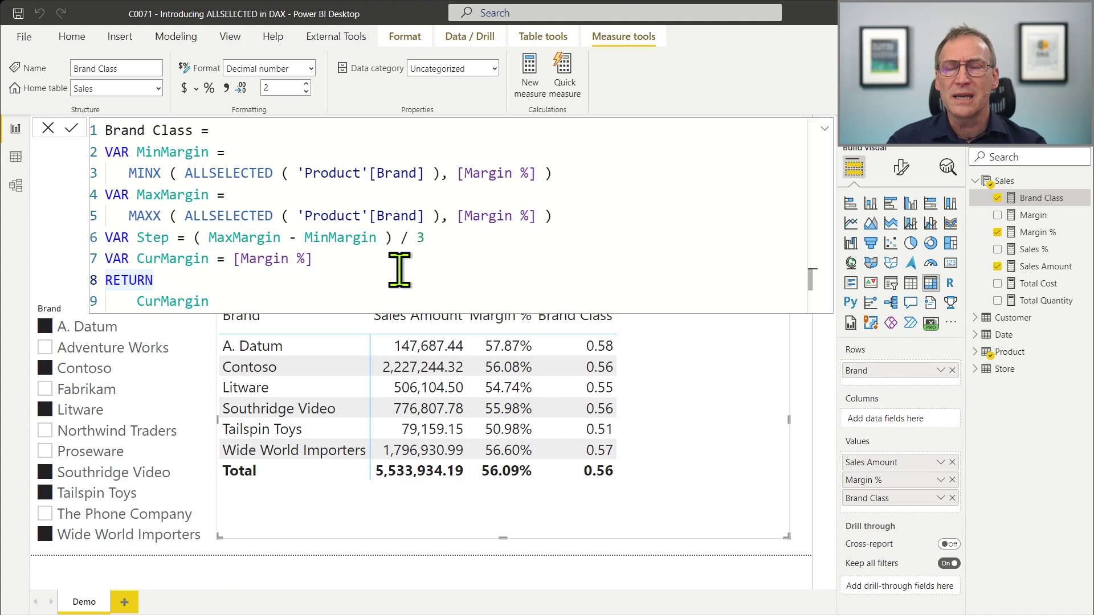
pyautogui.press('Up')
pyautogui.press('End')
pyautogui.press('Return')
pyautogui.write('VAR')
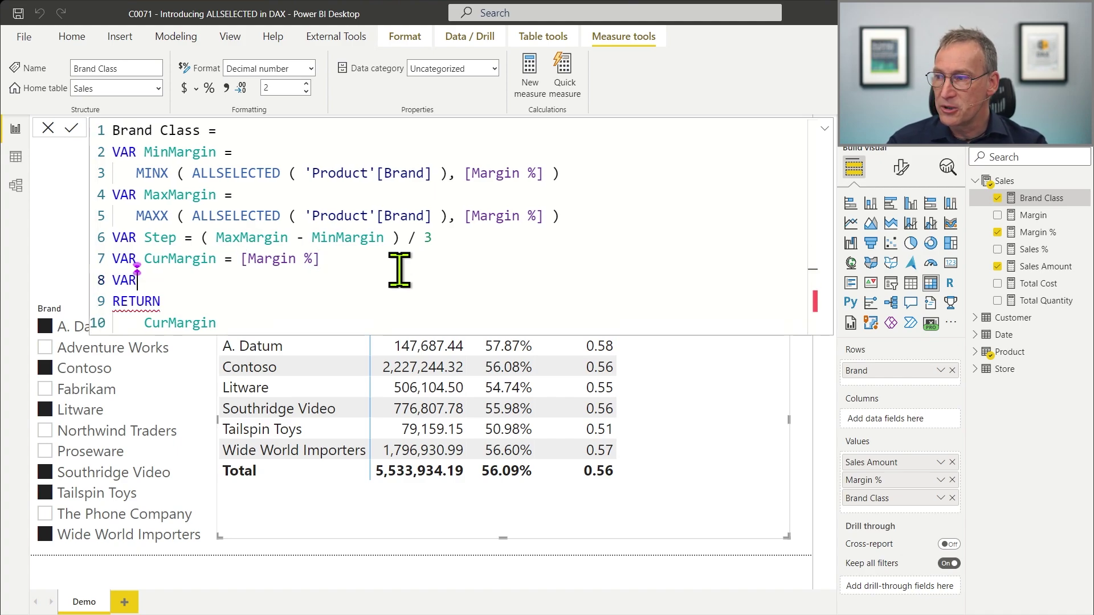
pyautogui.write(' Result =')
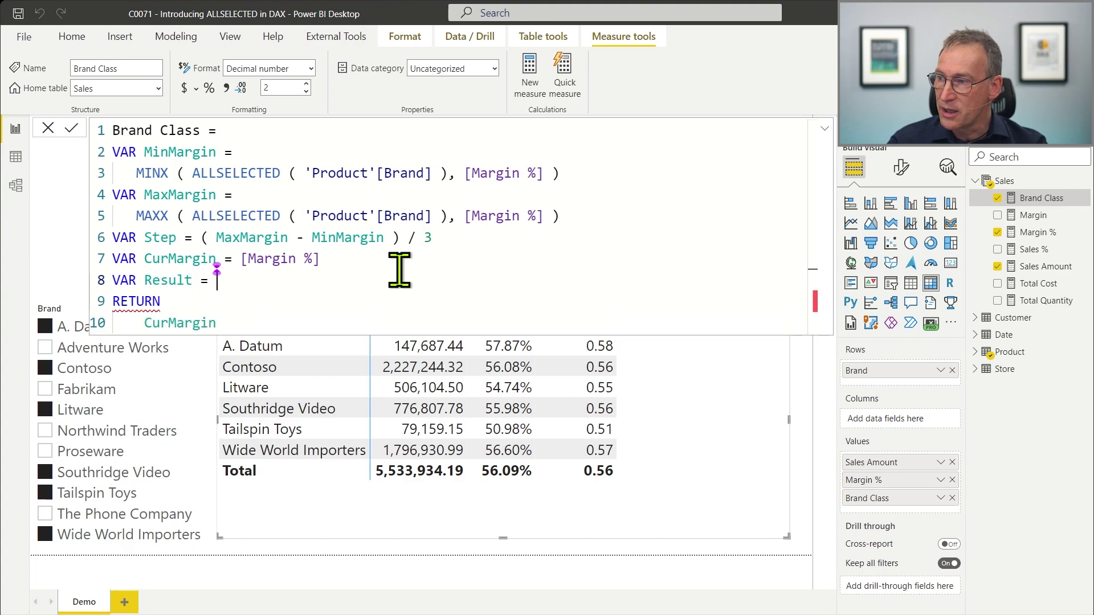
pyautogui.press('Return')
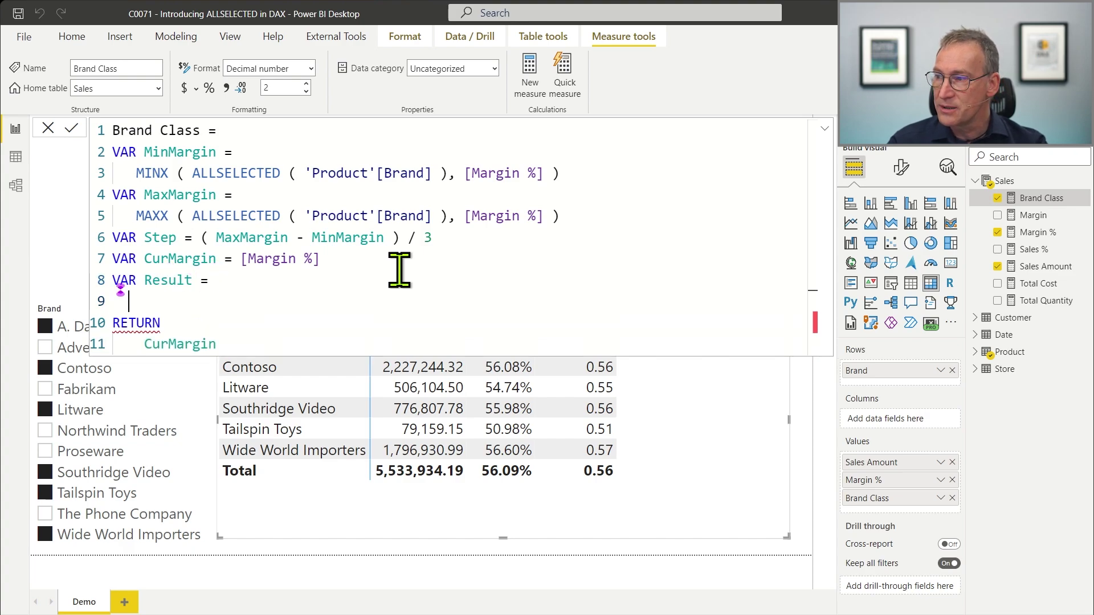
pyautogui.press('Tab')
pyautogui.write('SWITCH (')
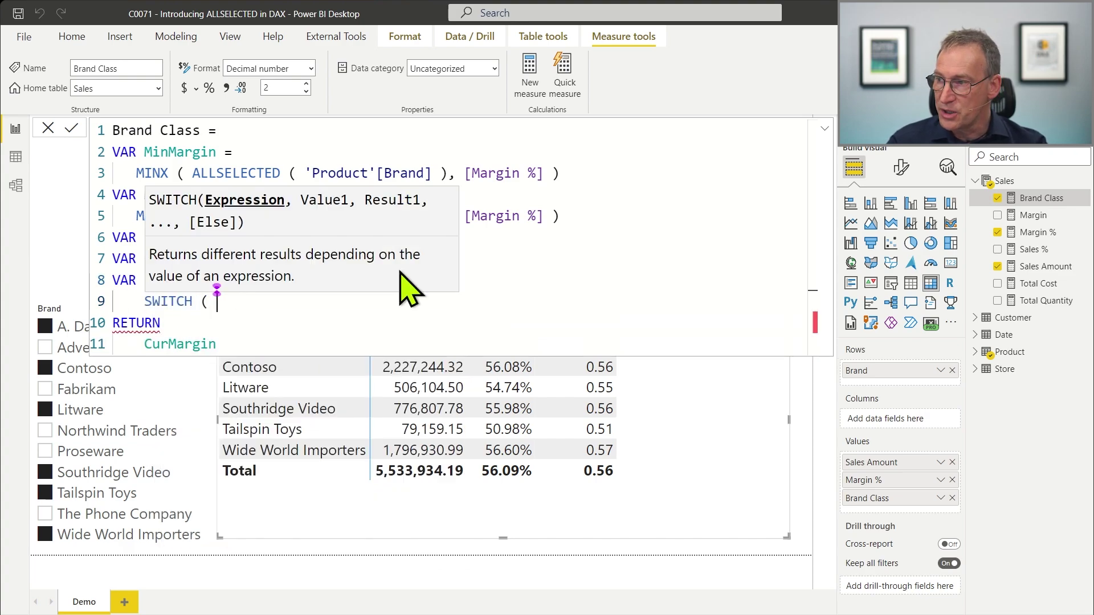
pyautogui.press('Return')
pyautogui.write('TRUE (),')
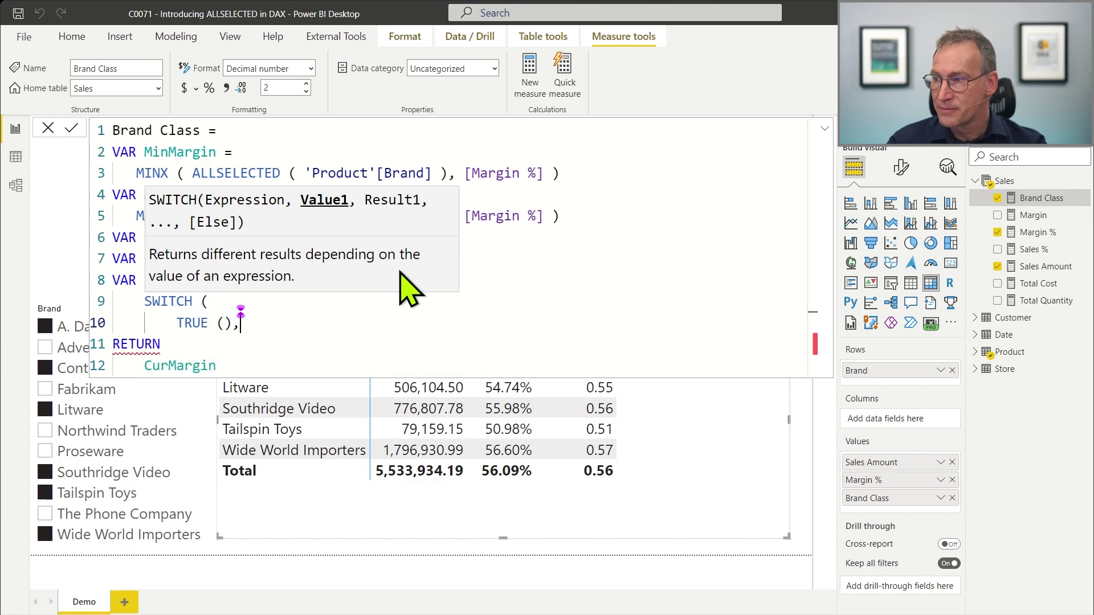
# Add the condition CurMargin <= MinMargin + Step returning "Low class"
pyautogui.press('Return')
pyautogui.write('Cur')
pyautogui.press('Escape')
pyautogui.press('Escape')
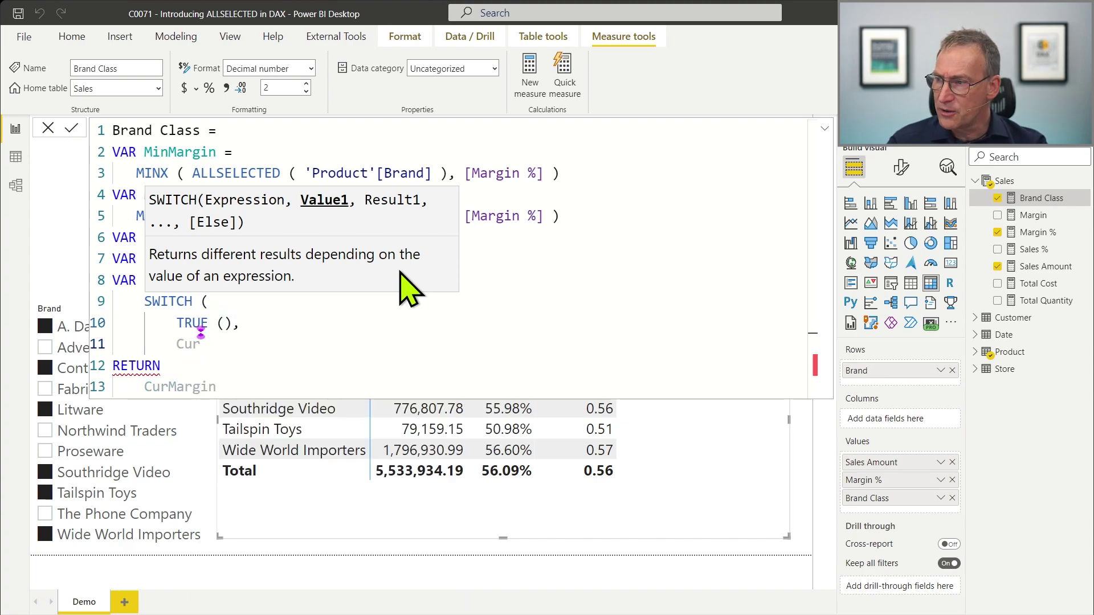
pyautogui.write('Margin <')
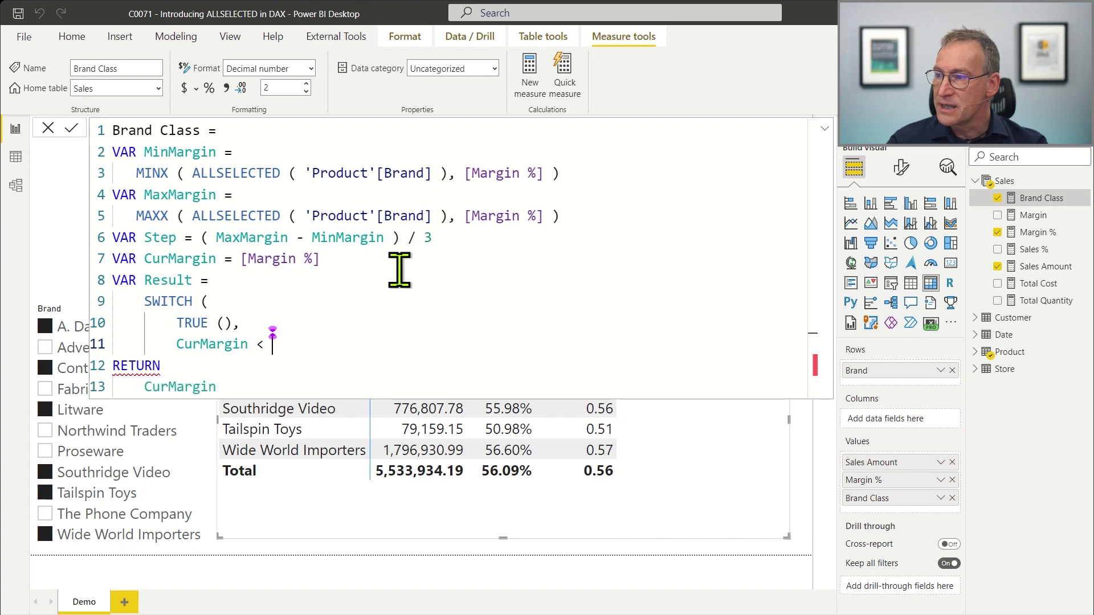
pyautogui.press('BackSpace')
pyautogui.write('?')
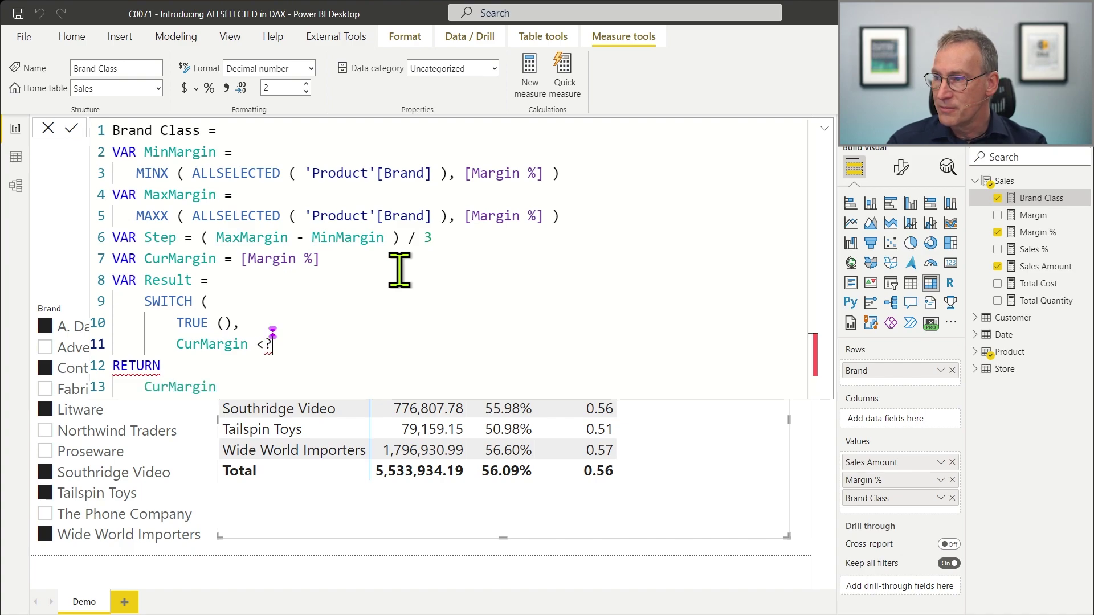
pyautogui.press('BackSpace')
pyautogui.write('= MinM')
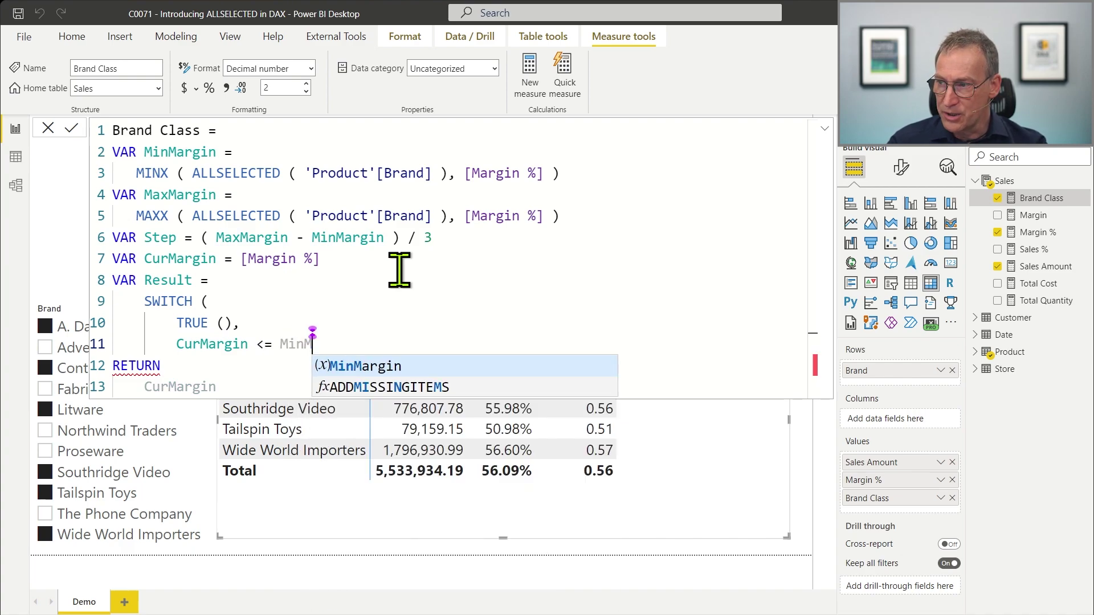
pyautogui.write('argin + S')
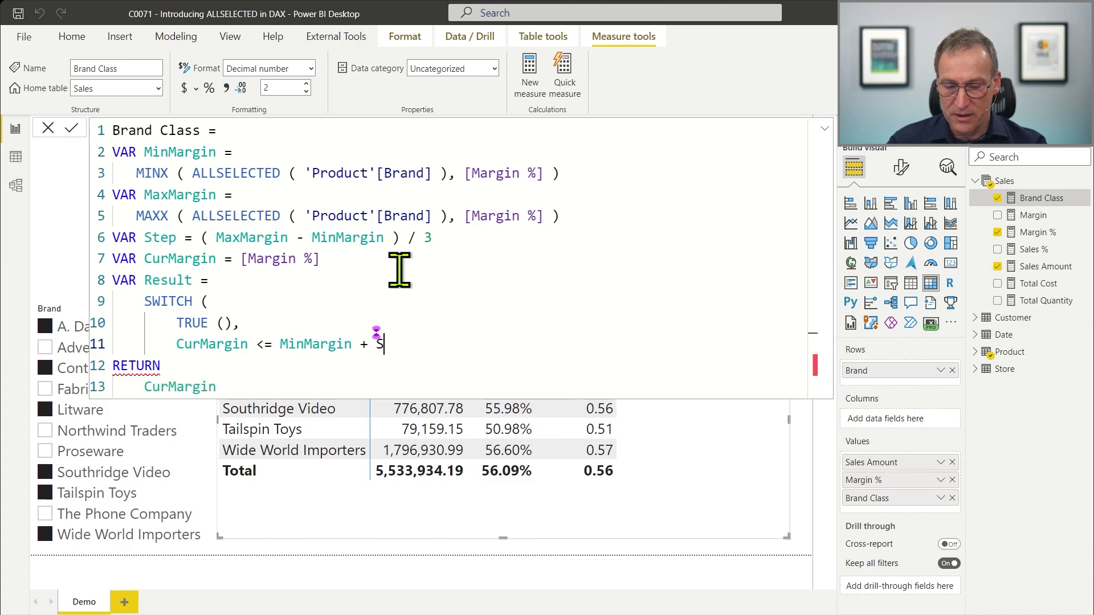
pyautogui.write('tep , ')
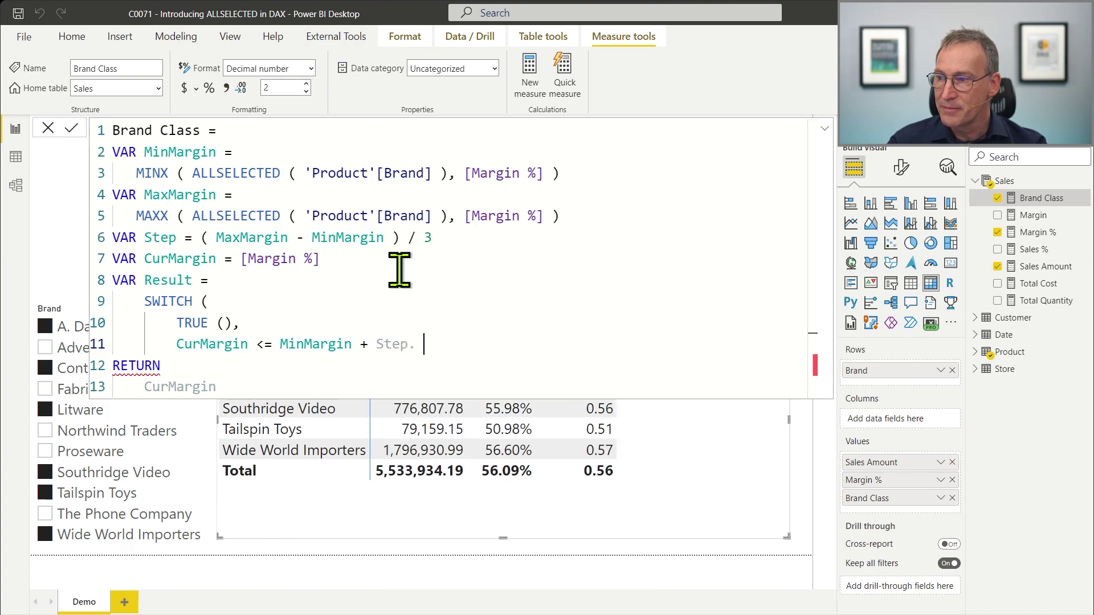
pyautogui.write('"')
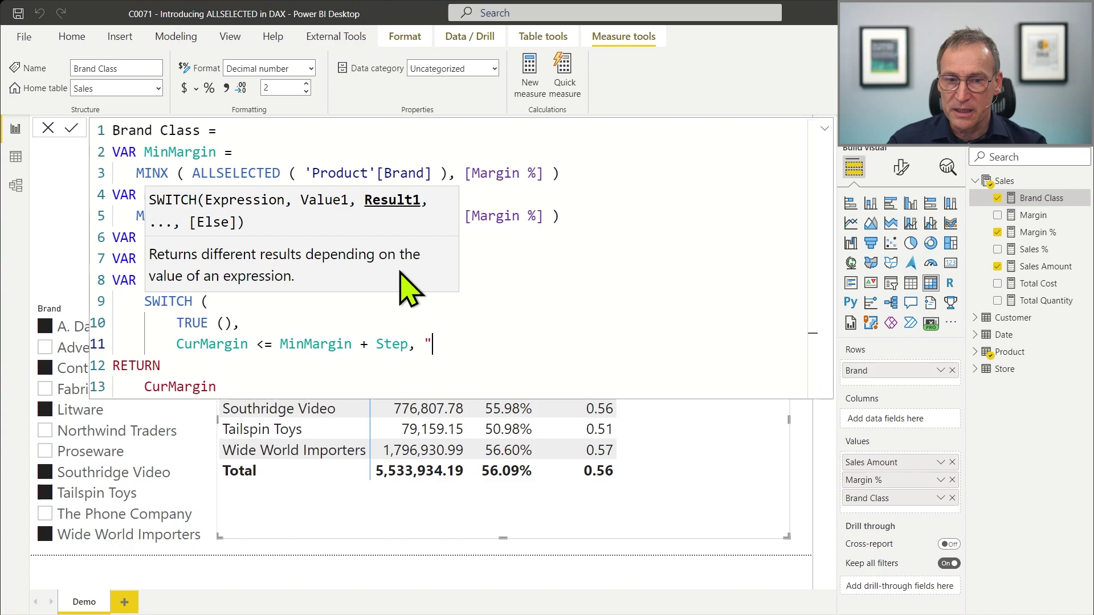
pyautogui.write('Low class"')
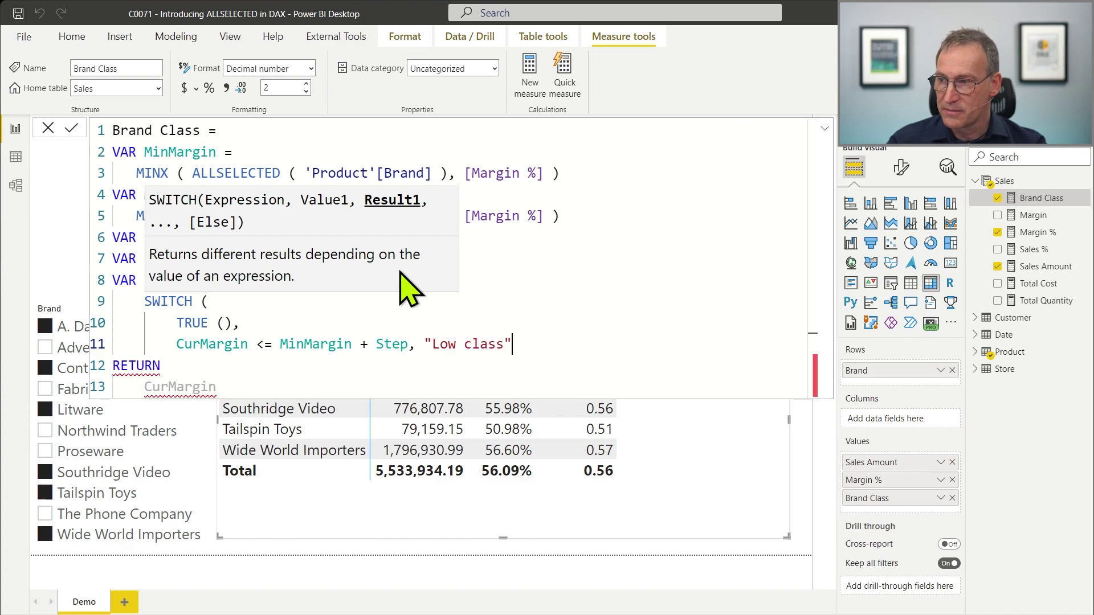
pyautogui.write(',')
pyautogui.hotkey('ctrl', 'i')
pyautogui.hotkey('ctrl', 'c')
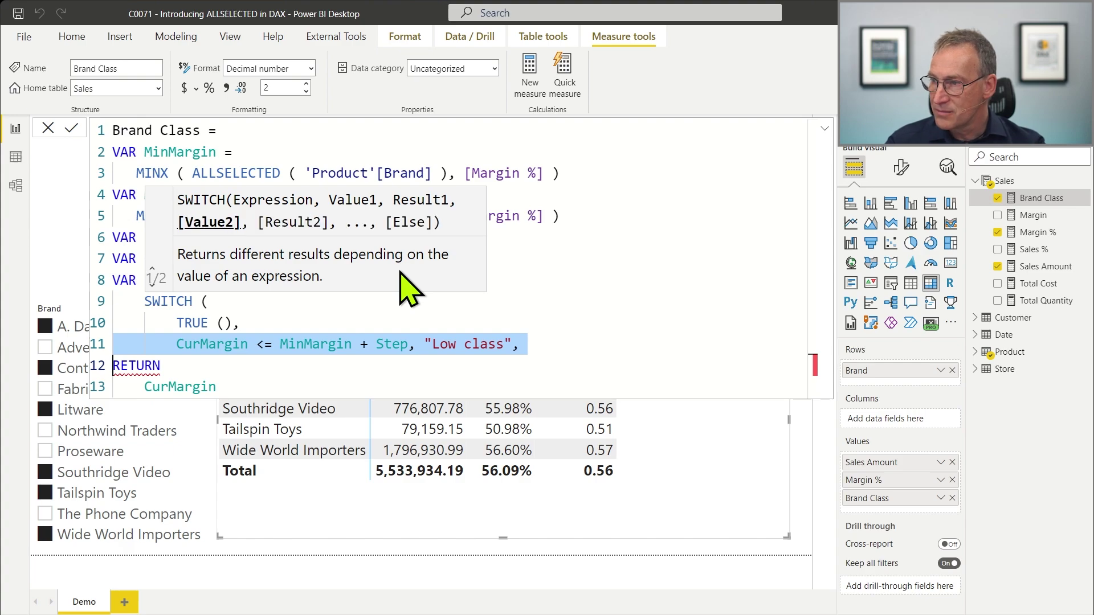
# Add a "Medium class" branch at MinMargin + Step * 2, making the first Step * 1
pyautogui.click(549, 343)
pyautogui.press('Return')
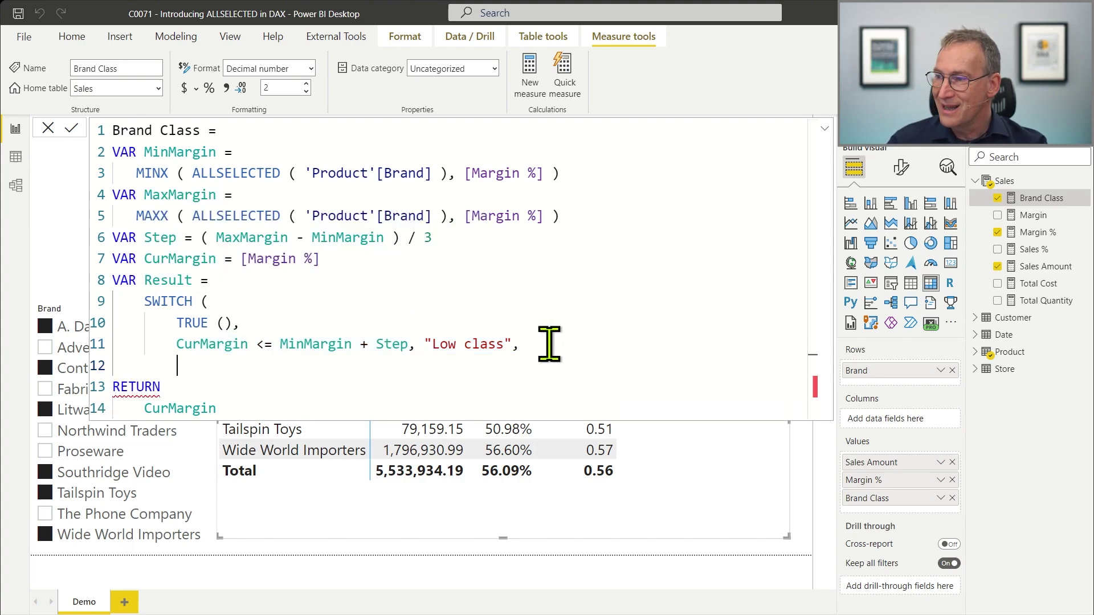
pyautogui.hotkey('ctrl', 'v')
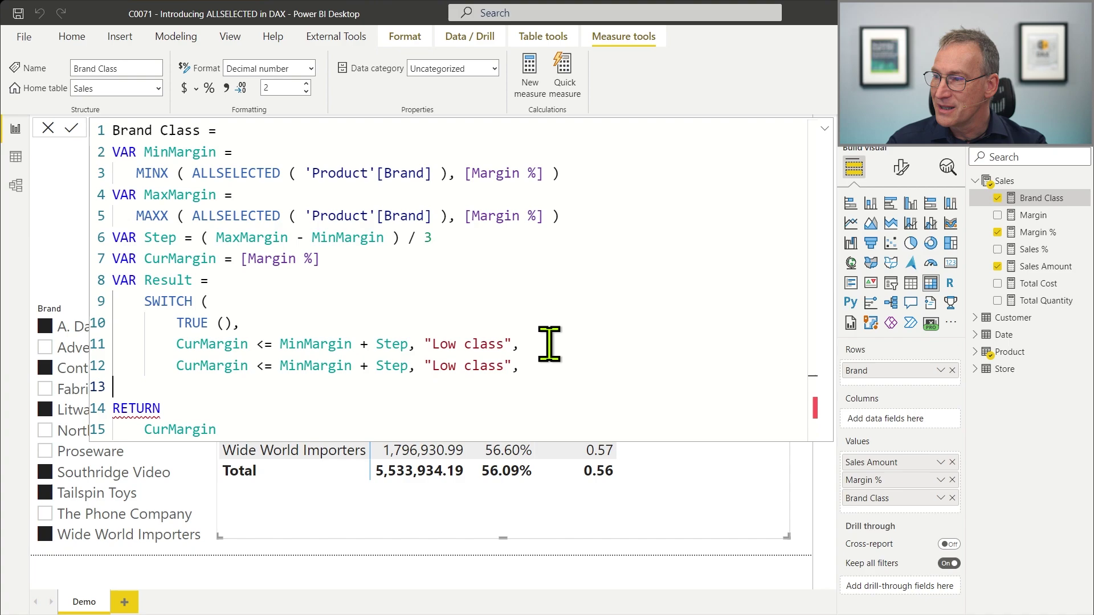
pyautogui.press('Up')
pyautogui.hotkey('ctrl', 'Right')
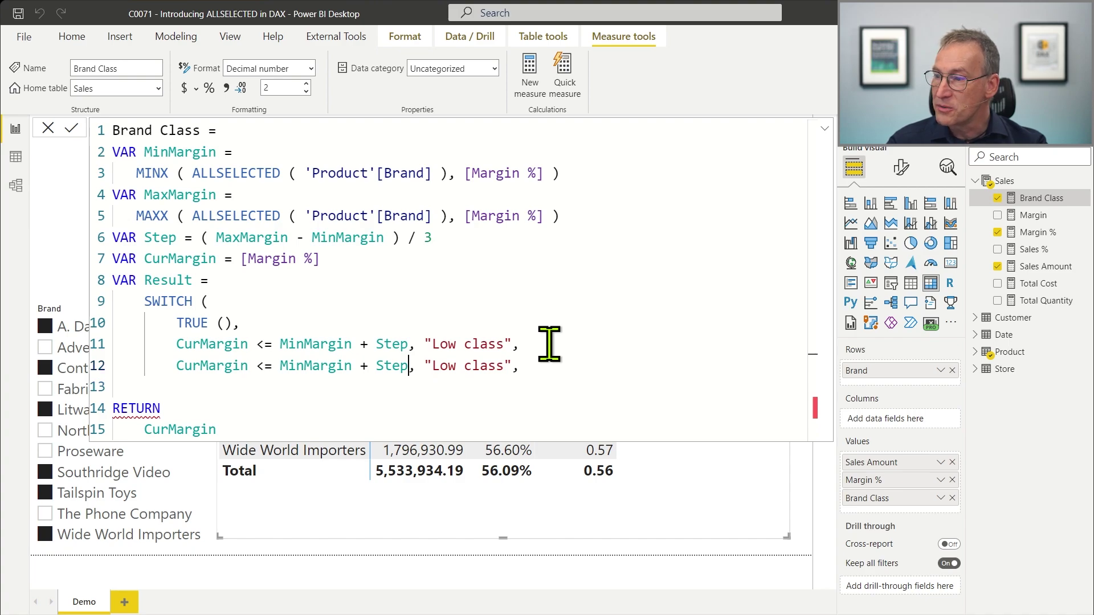
pyautogui.write('* 2')
pyautogui.press('Up')
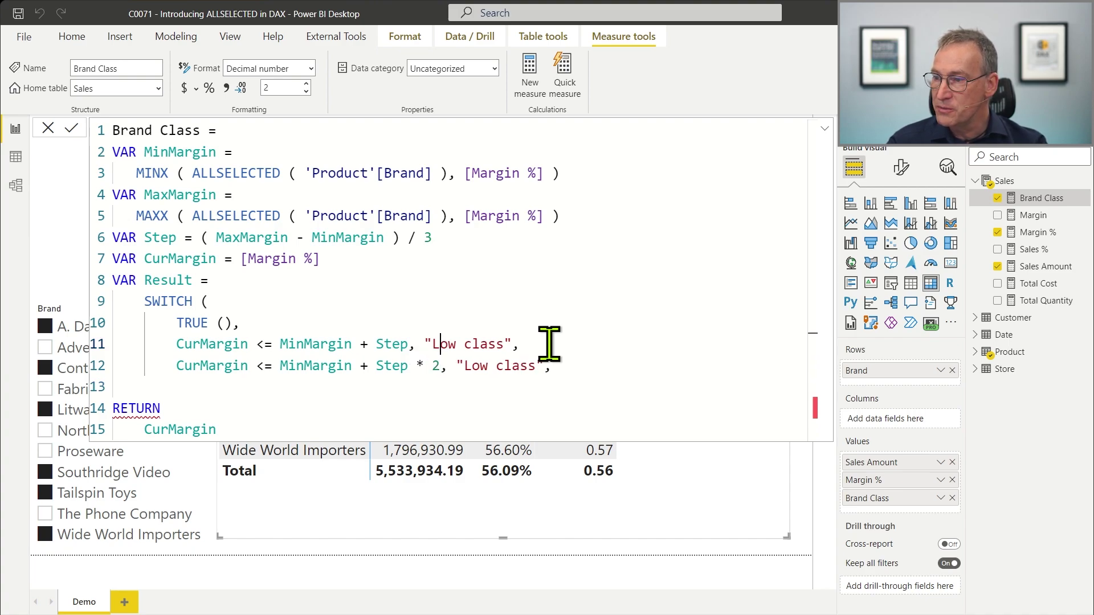
pyautogui.write('* 1')
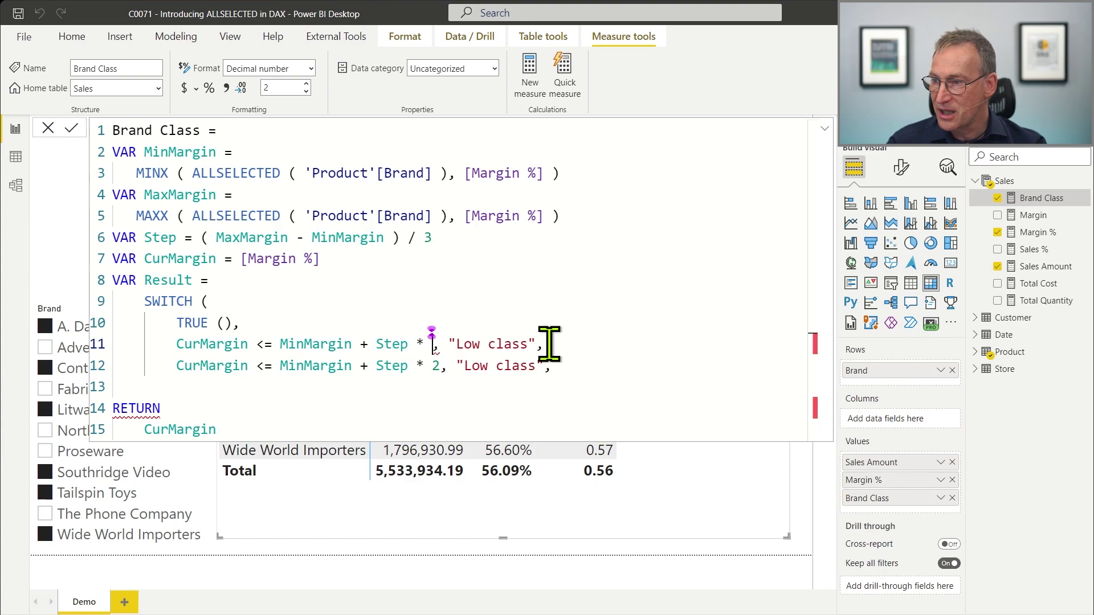
pyautogui.press('Down')
pyautogui.hotkey('ctrl', 'Right')
pyautogui.hotkey('ctrl', 'Right')
pyautogui.hotkey('ctrl', 'shift', 'Right')
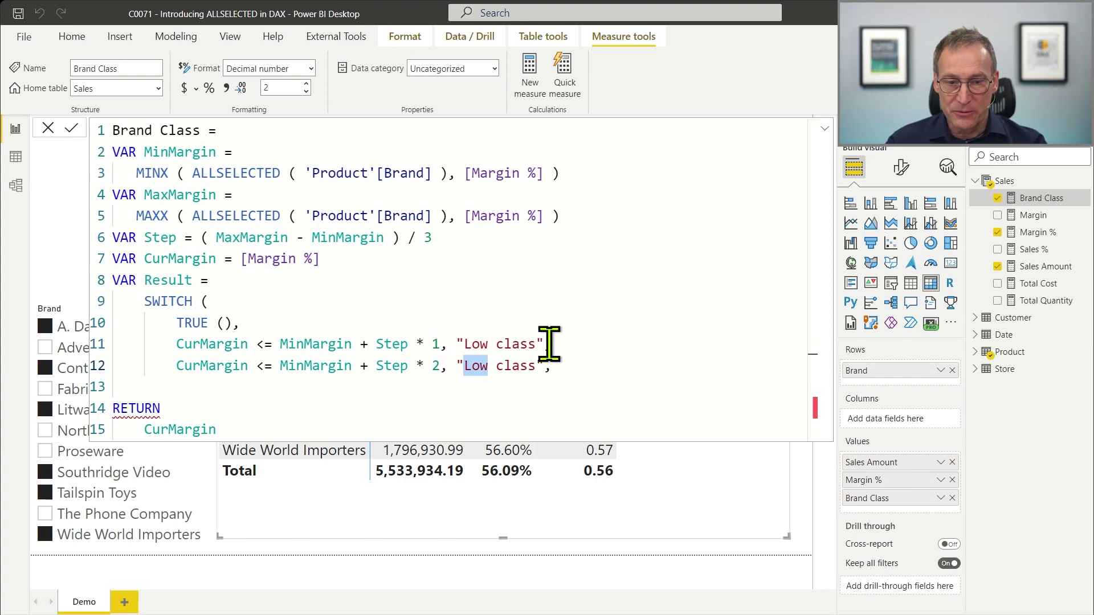
pyautogui.write('Medium')
# Add "Top class" as the default SWITCH result and close the SWITCH parenthesis
pyautogui.press('End')
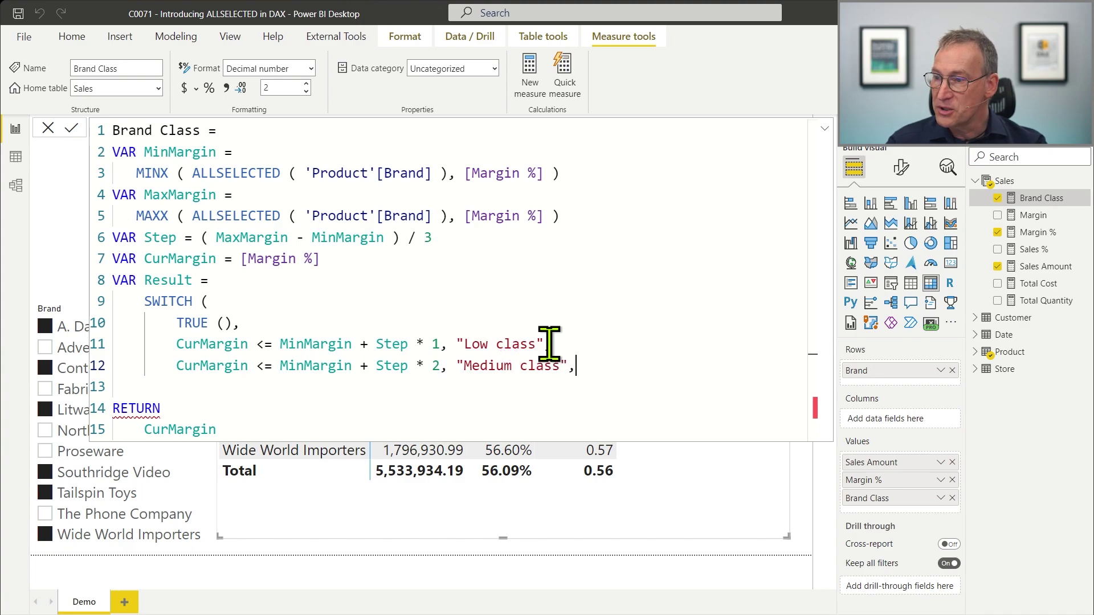
pyautogui.press('Down')
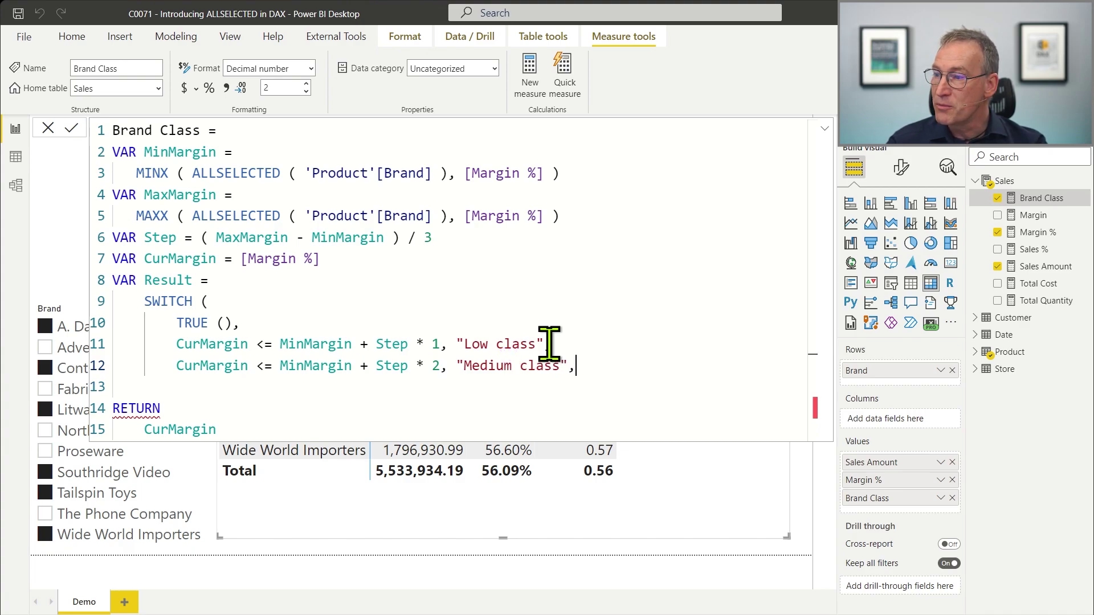
pyautogui.write('"')
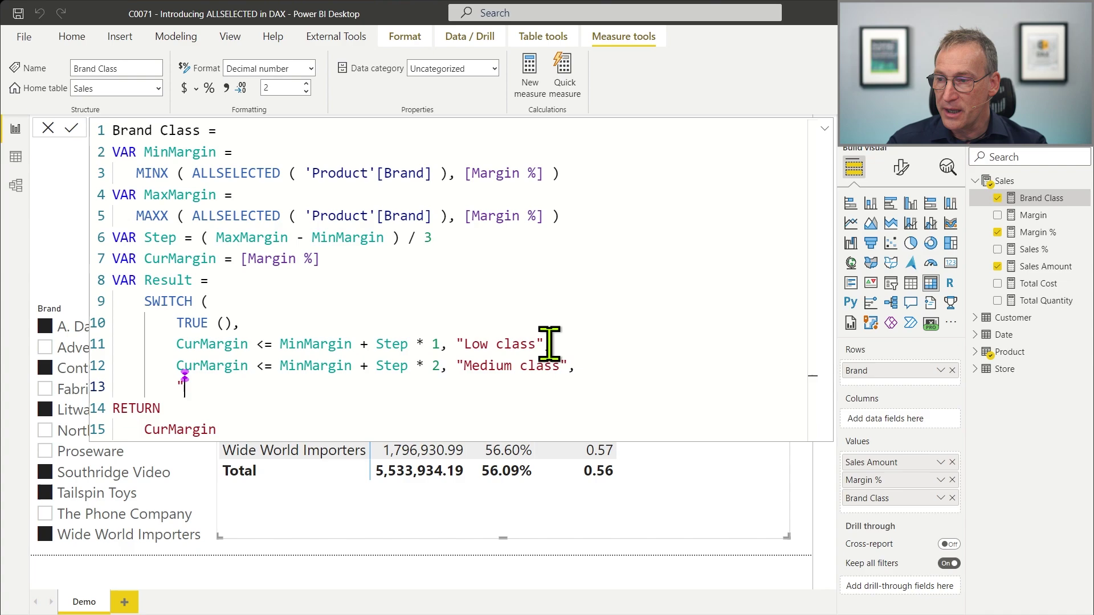
pyautogui.write('Top ')
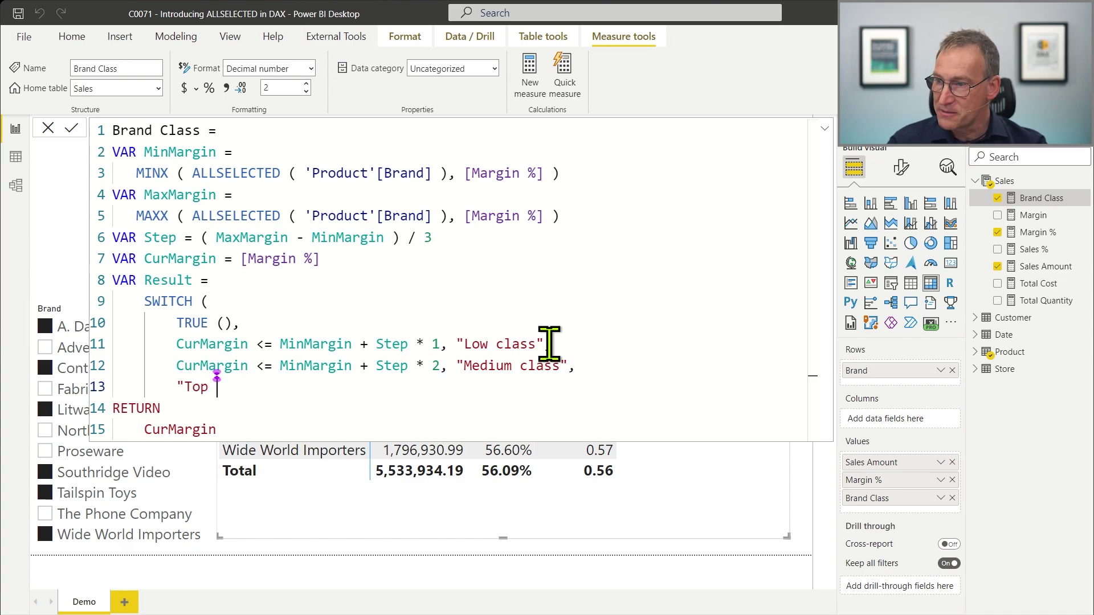
pyautogui.write('class"')
pyautogui.press('Return')
pyautogui.press('BackSpace')
pyautogui.write(')')
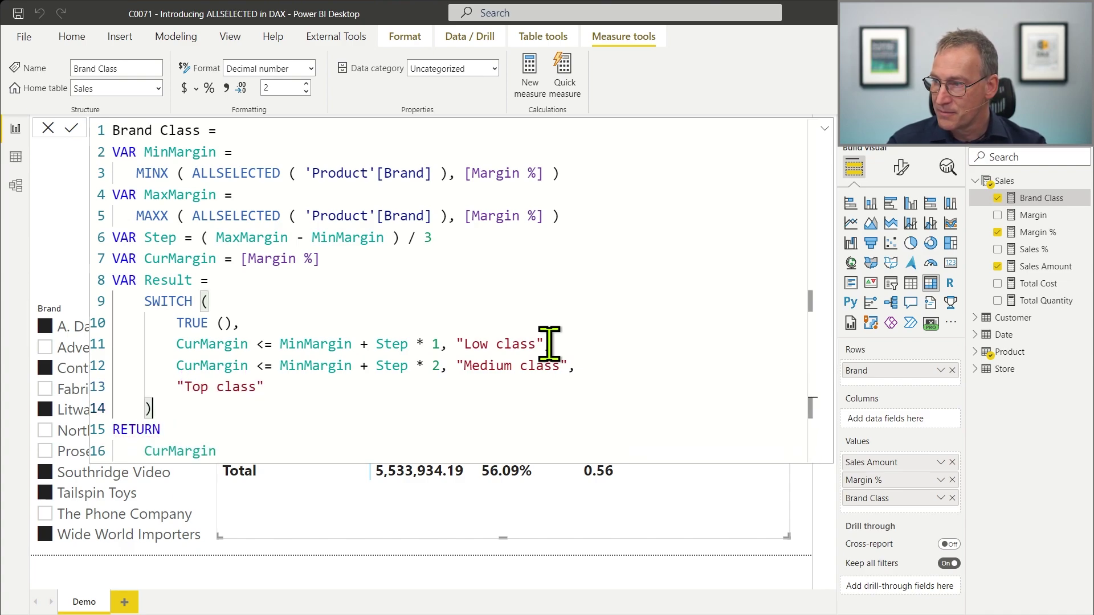
# Return Result instead of CurMargin and commit the Brand Class measure
pyautogui.press('Up')
pyautogui.press('Up')
pyautogui.press('Up')
pyautogui.press('Up')
pyautogui.press('Up')
pyautogui.press('Up')
pyautogui.hotkey('ctrl', 'Left')
pyautogui.hotkey('ctrl', 'shift', 'Right')
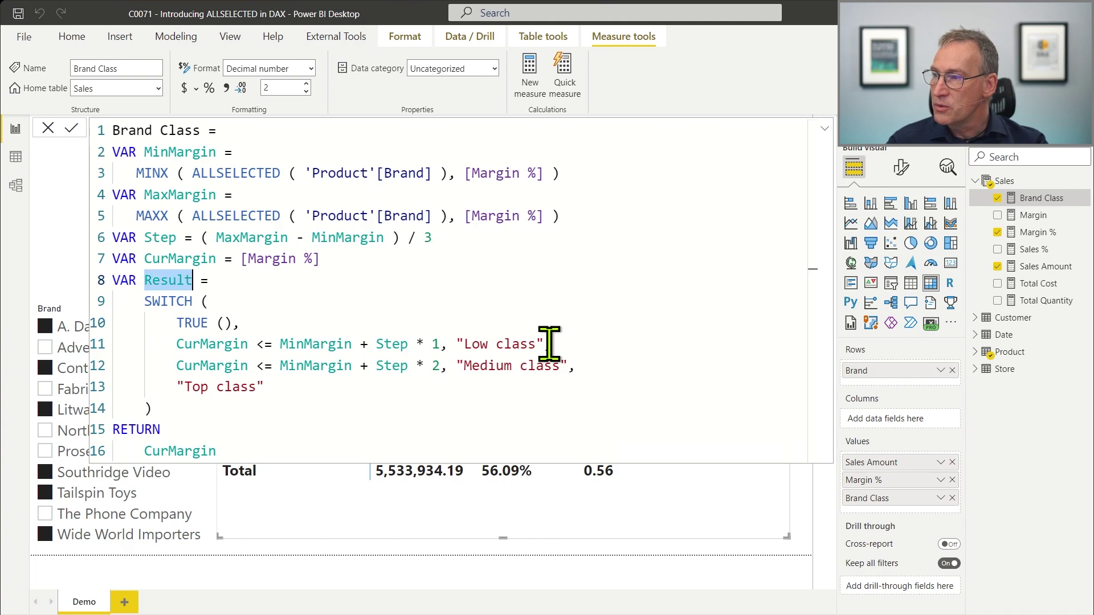
pyautogui.hotkey('ctrl', 'c')
pyautogui.press('Down')
pyautogui.press('Down')
pyautogui.press('Down')
pyautogui.press('Down')
pyautogui.press('Down')
pyautogui.press('Down')
pyautogui.press('Down')
pyautogui.press('Down')
pyautogui.hotkey('ctrl', 'shift', 'Left')
pyautogui.hotkey('ctrl', 'v')
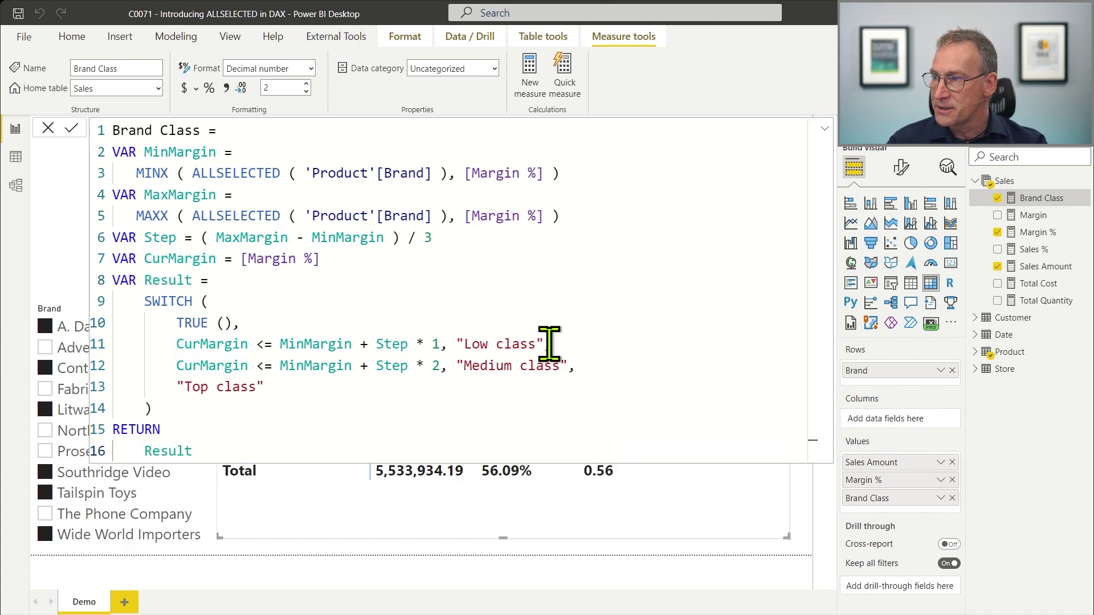
pyautogui.press('Return')
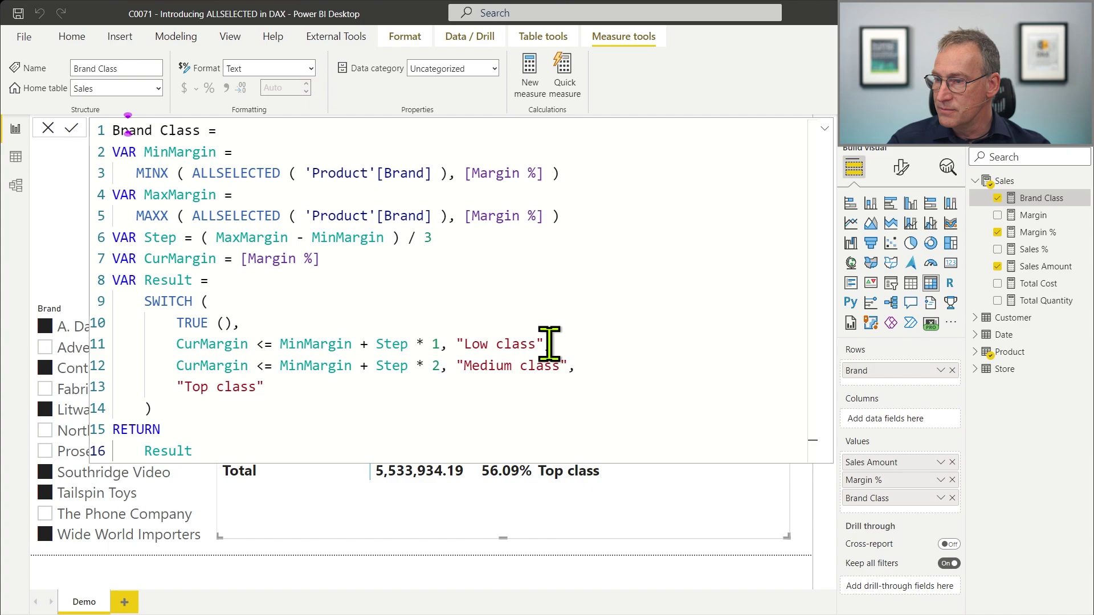
pyautogui.click(665, 402)
pyautogui.scroll(-2, 665, 403)
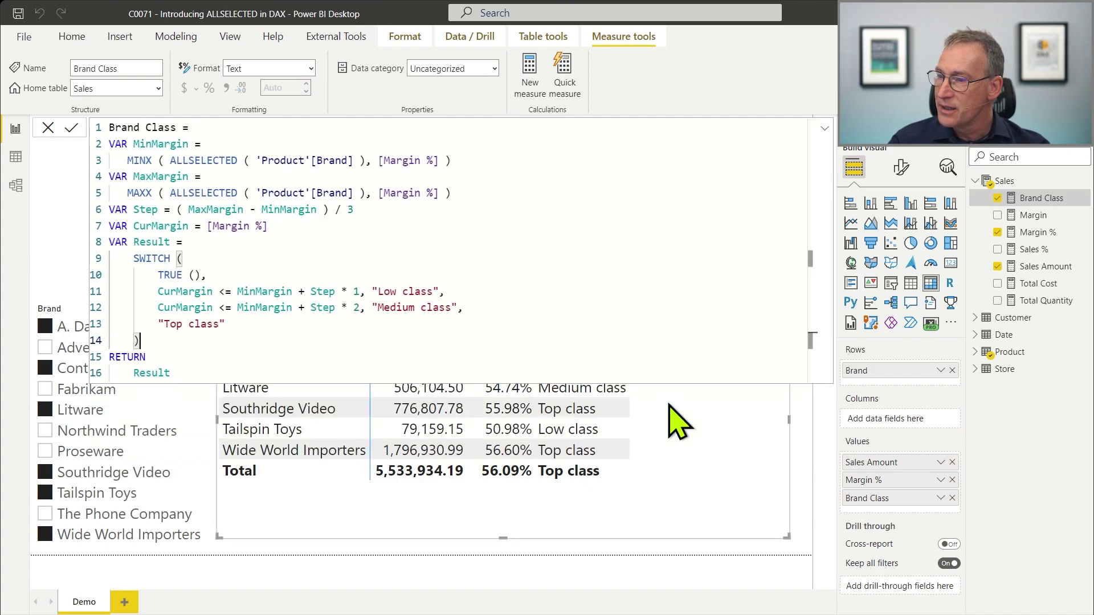
pyautogui.scroll(-1, 654, 332)
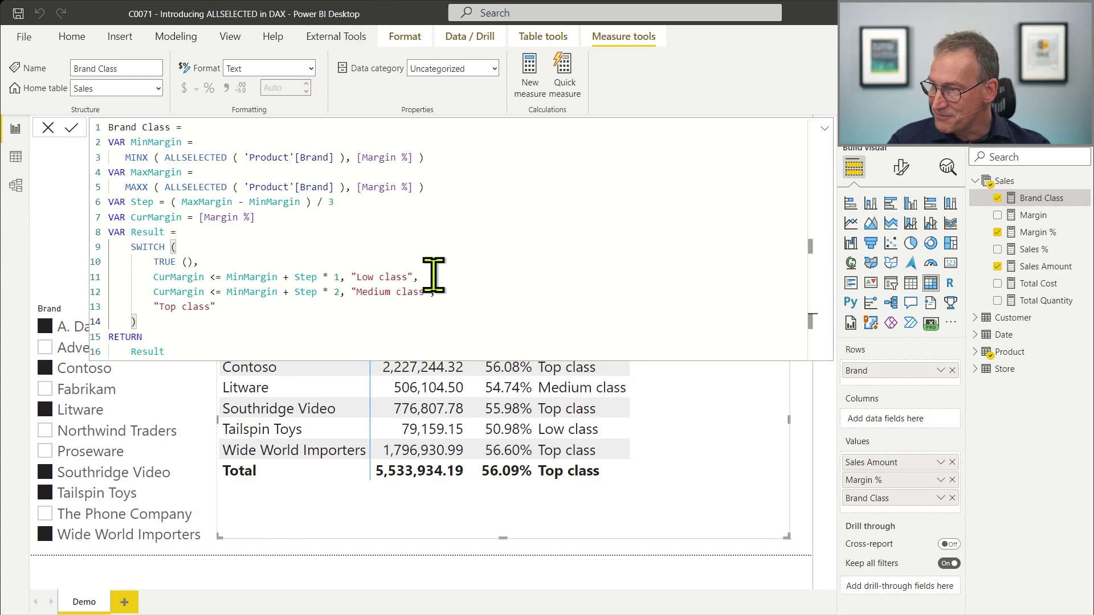
pyautogui.moveTo(503, 537); pyautogui.dragTo(505, 499)
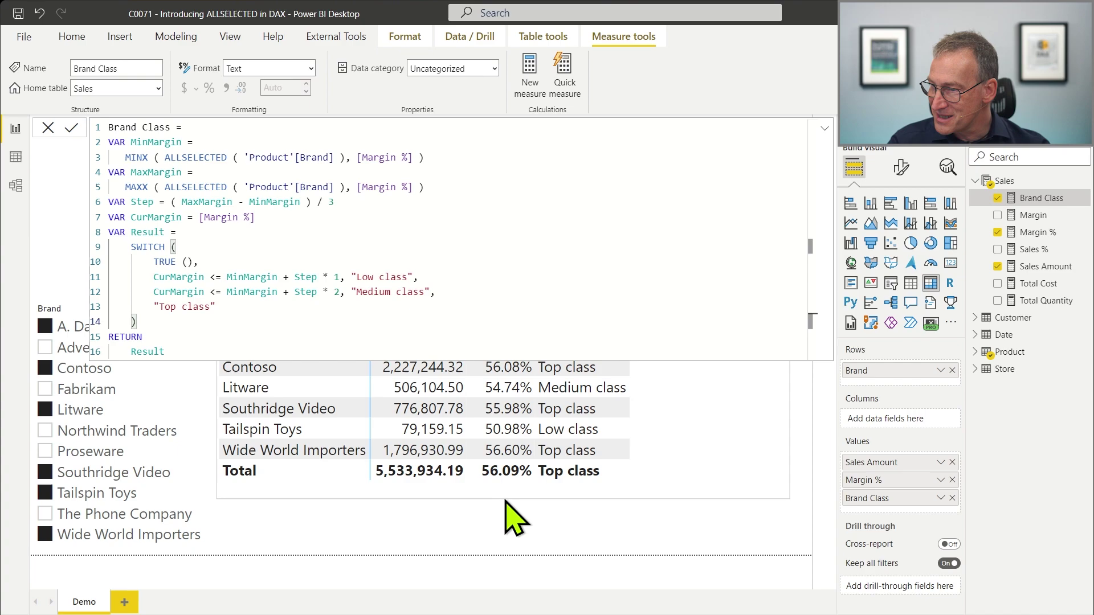
pyautogui.hotkey('ctrl', 'z')
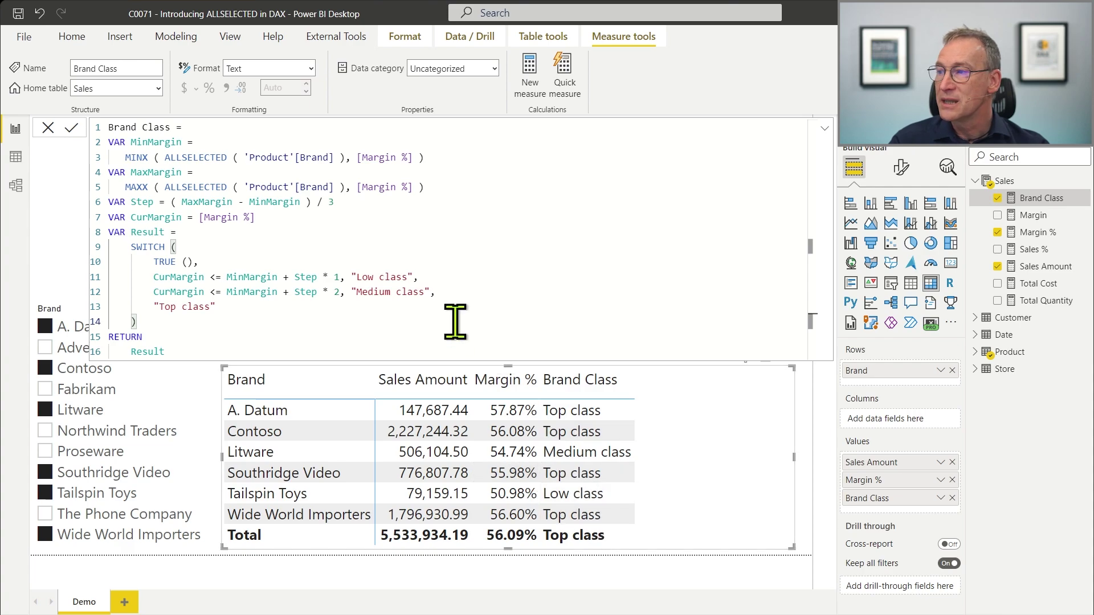
pyautogui.scroll(3, 455, 321)
pyautogui.moveTo(194, 174); pyautogui.dragTo(446, 180)
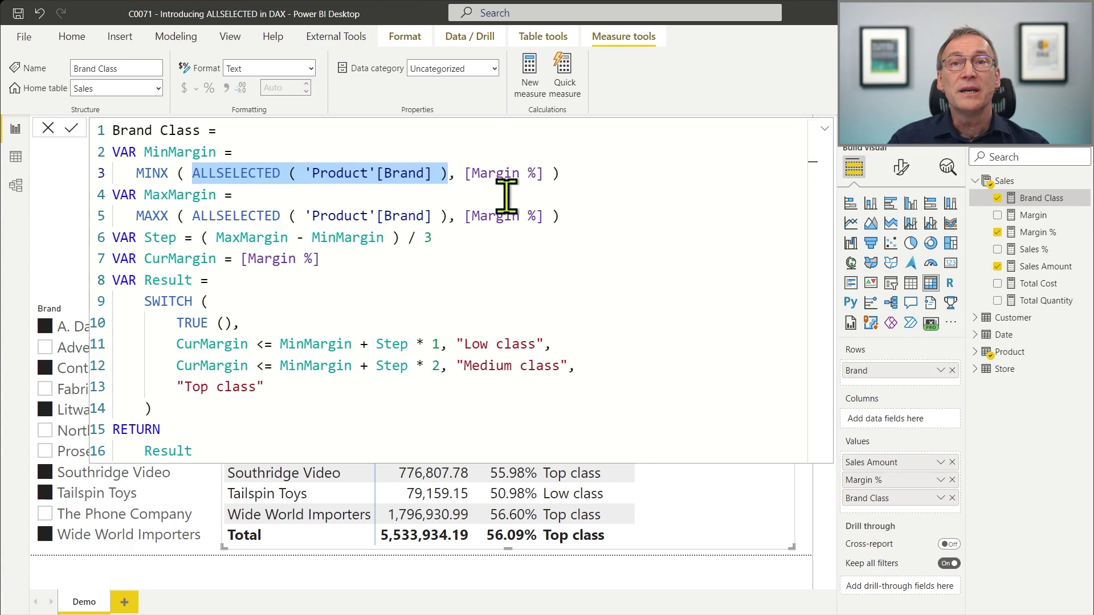